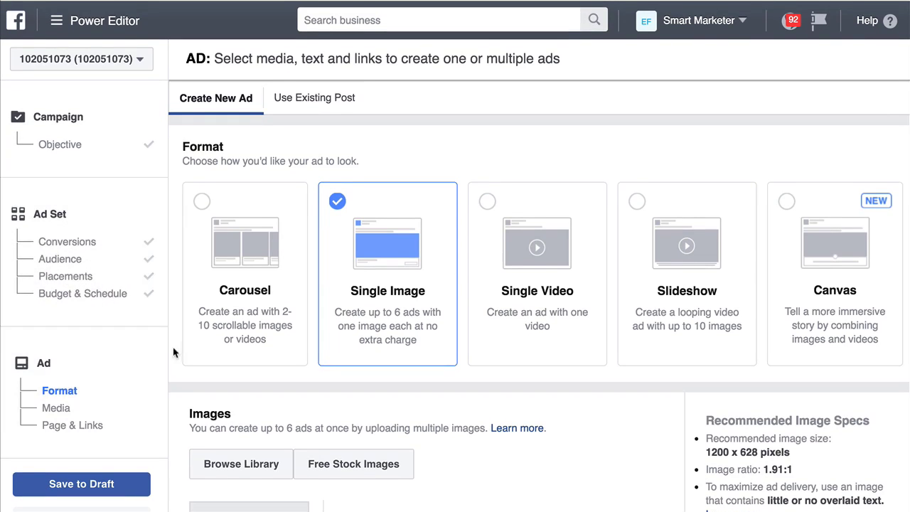
Set the ad format to Single Video
{"action": "left_click", "coordinate": [553, 283]}
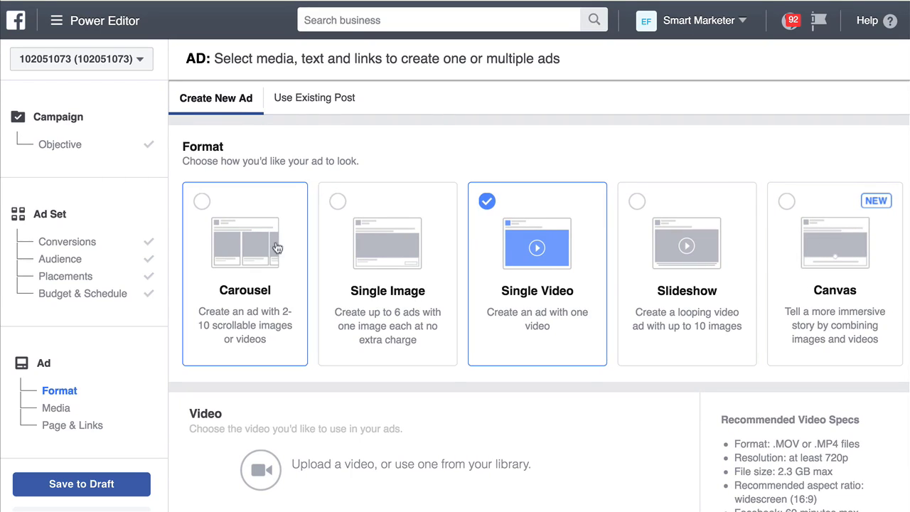
{"action": "scroll", "coordinate": [537, 246], "scroll_direction": "down", "scroll_amount": 1}
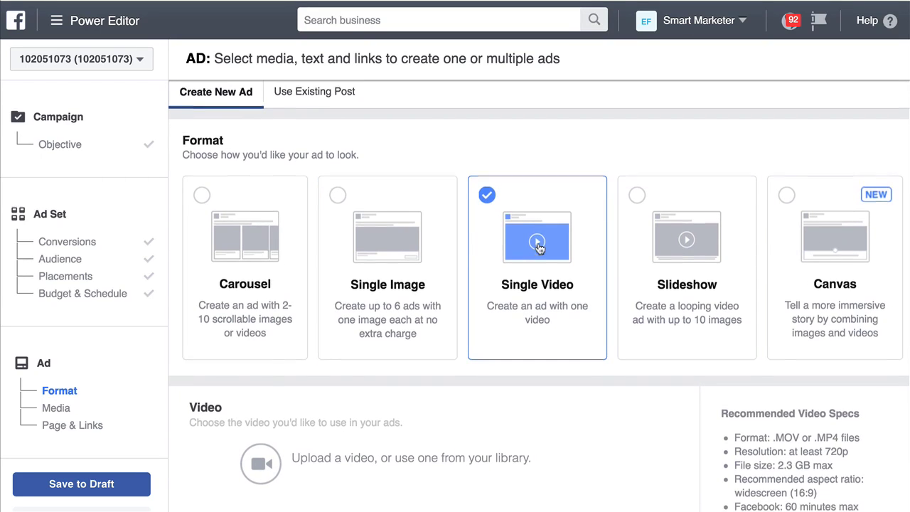
{"action": "scroll", "coordinate": [539, 247], "scroll_direction": "down", "scroll_amount": 5}
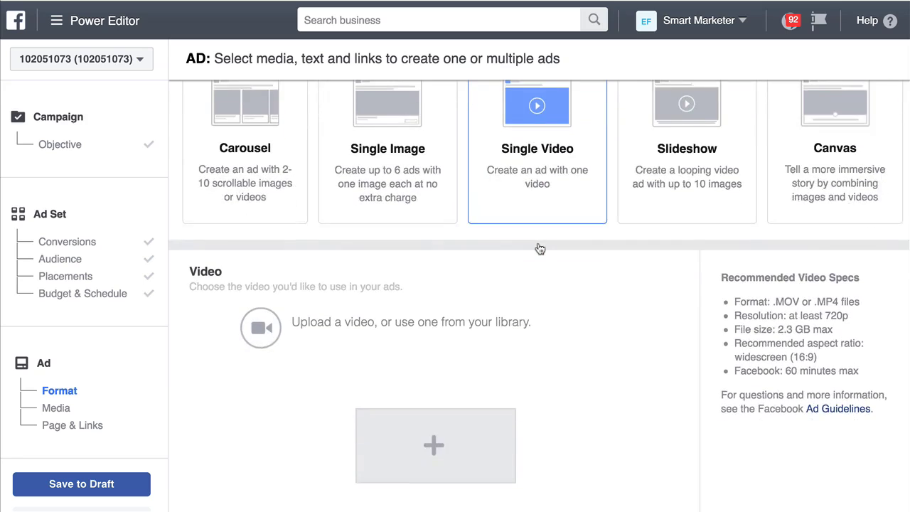
{"action": "scroll", "coordinate": [540, 248], "scroll_direction": "down", "scroll_amount": 2}
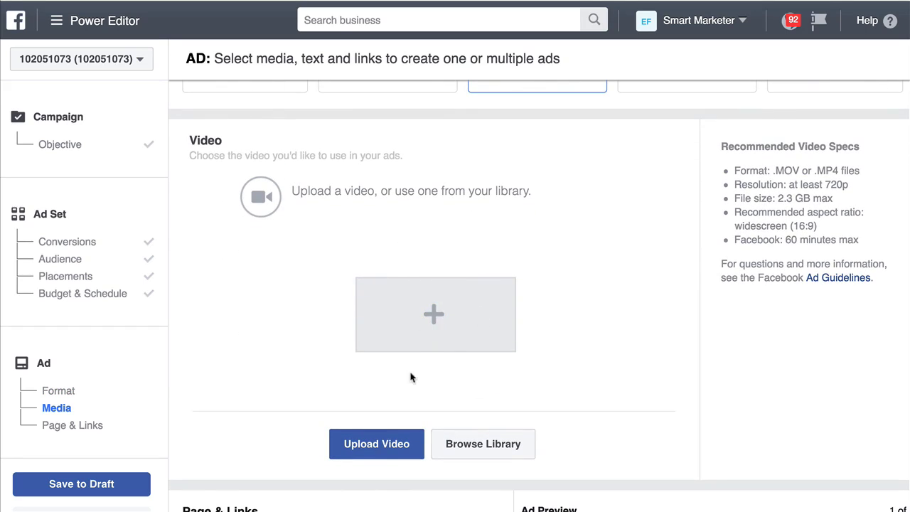
Choose the video new edit.mp4 from the library as the ad's media
{"action": "left_click", "coordinate": [462, 439]}
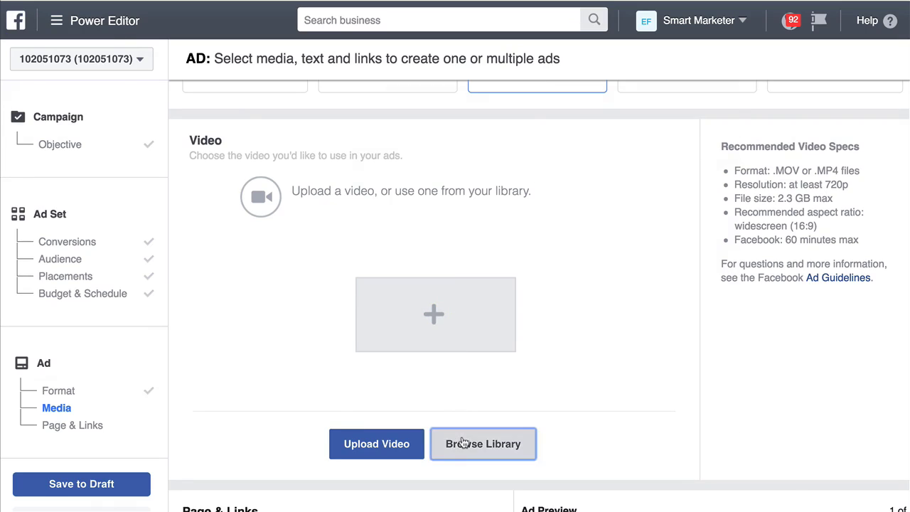
{"action": "scroll", "coordinate": [435, 228], "scroll_direction": "down", "scroll_amount": 10}
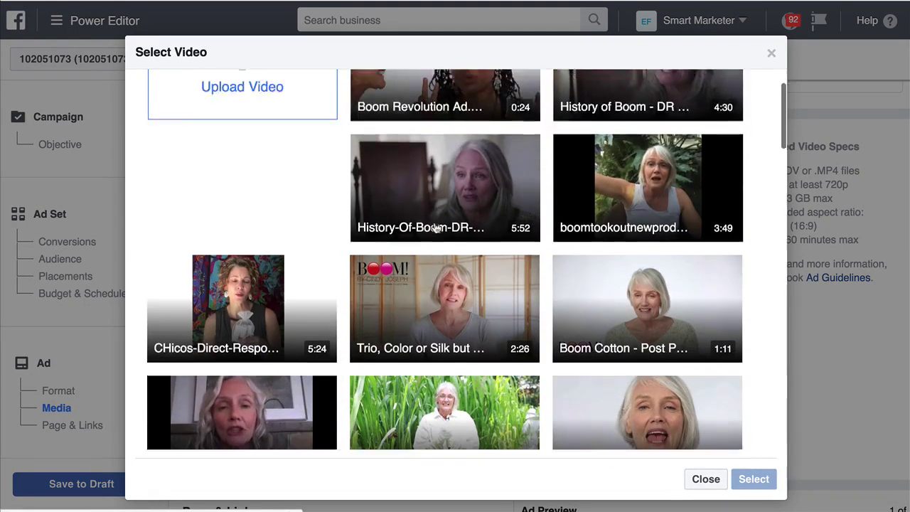
{"action": "scroll", "coordinate": [436, 227], "scroll_direction": "down", "scroll_amount": 1}
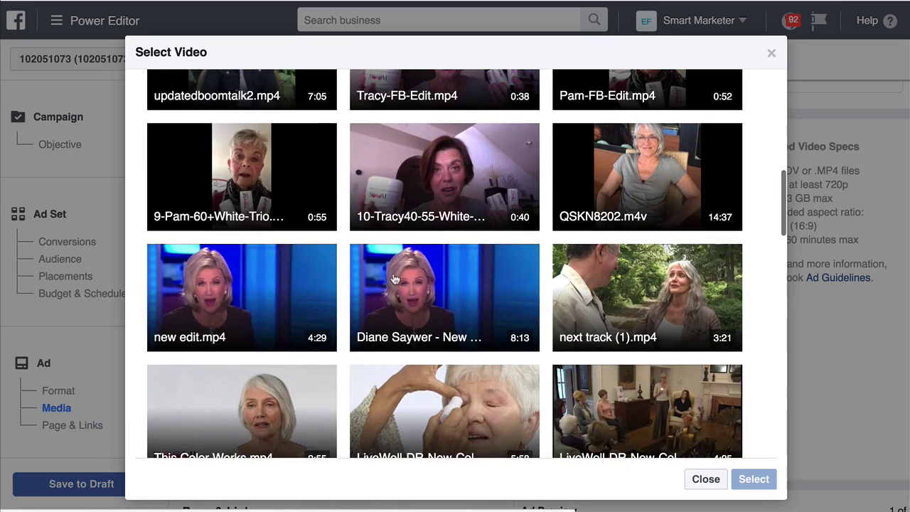
{"action": "left_click", "coordinate": [312, 326]}
{"action": "left_click", "coordinate": [754, 480]}
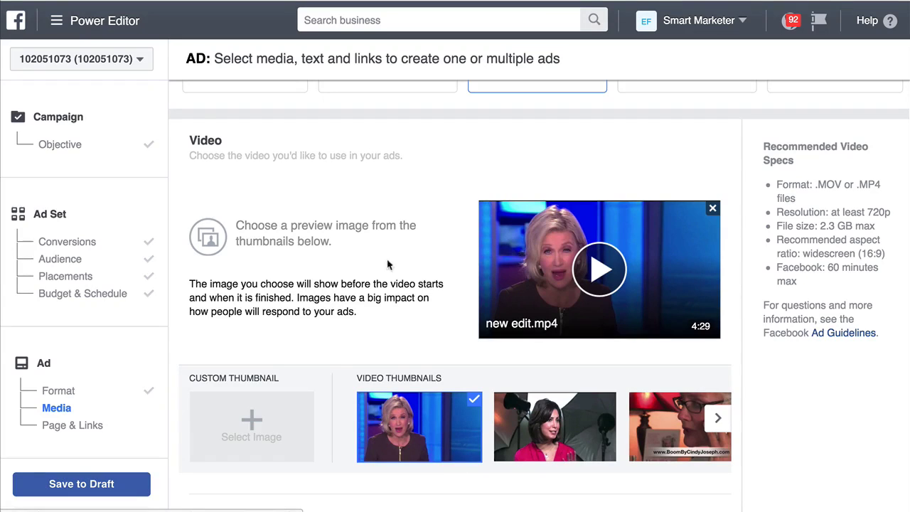
Browse the video thumbnails and set the preview image to the close-up of the woman applying the stick to her face
{"action": "scroll", "coordinate": [327, 305], "scroll_direction": "down", "scroll_amount": 1}
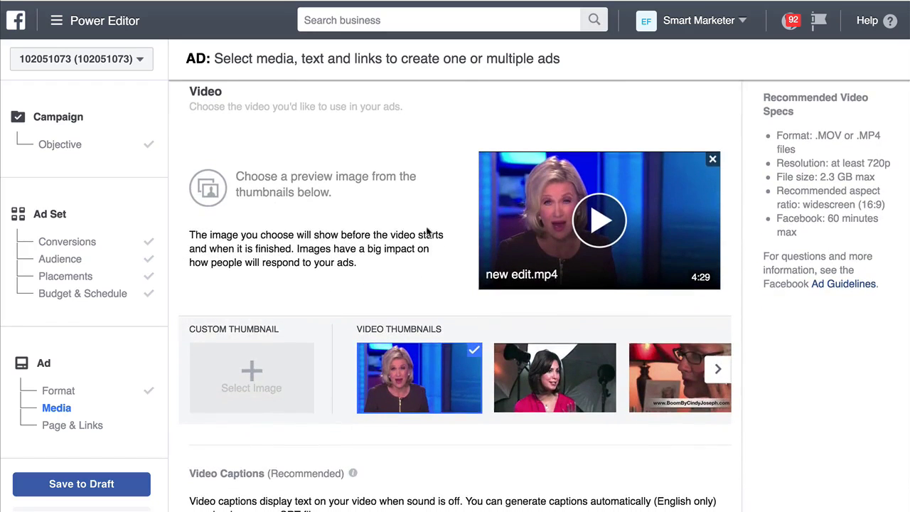
{"action": "scroll", "coordinate": [518, 416], "scroll_direction": "down", "scroll_amount": 3}
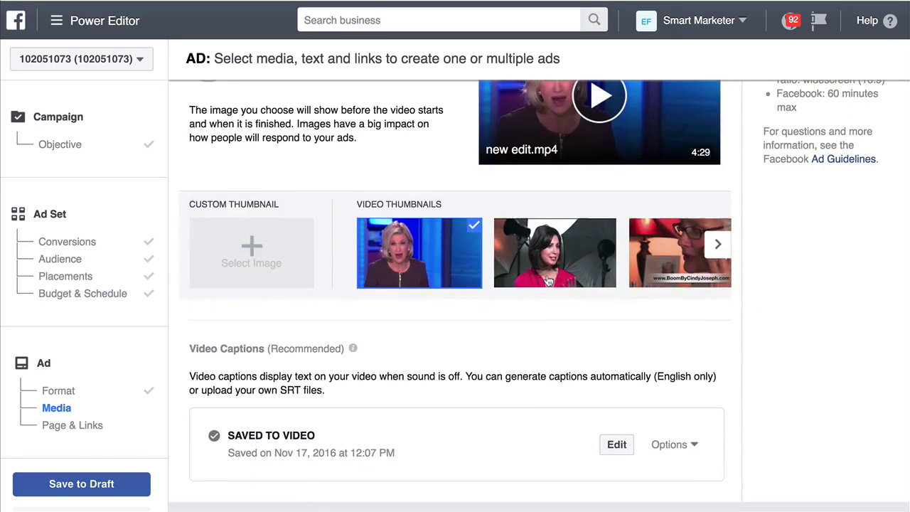
{"action": "left_click", "coordinate": [715, 252]}
{"action": "left_click", "coordinate": [703, 265]}
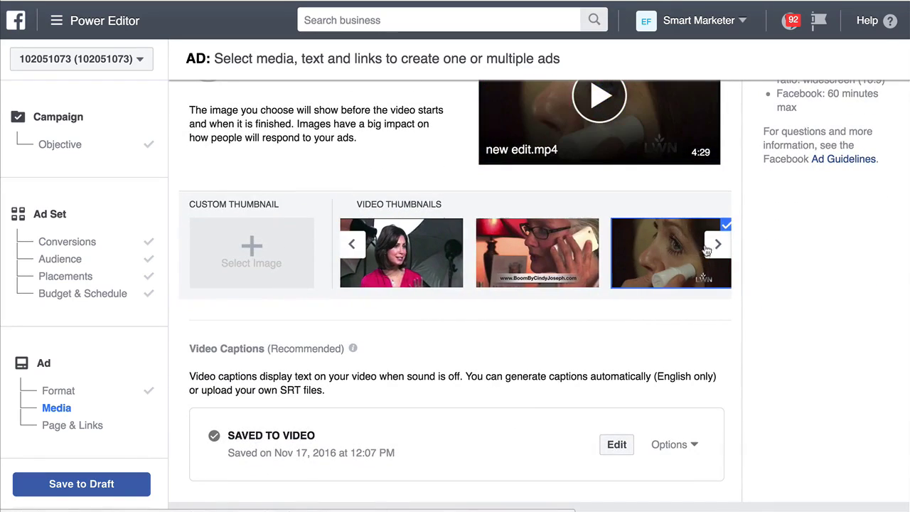
{"action": "left_click", "coordinate": [710, 246]}
{"action": "scroll", "coordinate": [675, 256], "scroll_direction": "up", "scroll_amount": 3}
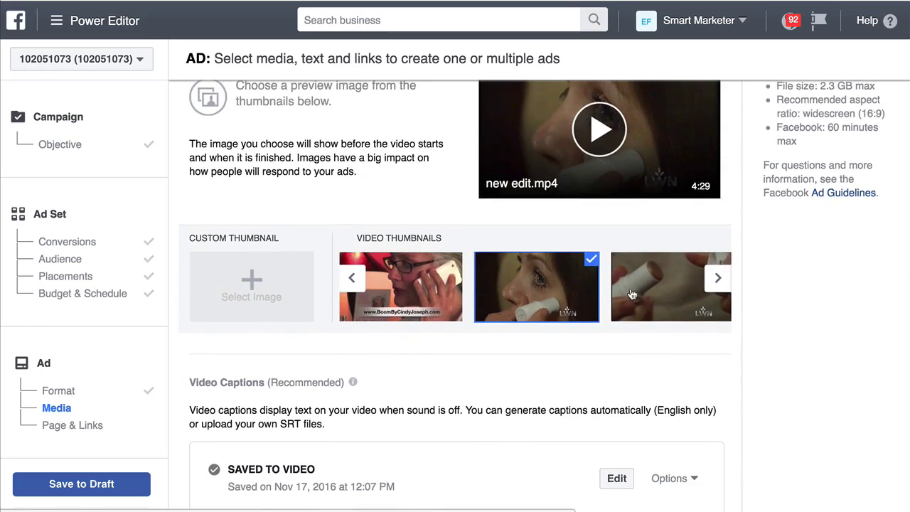
{"action": "scroll", "coordinate": [632, 294], "scroll_direction": "up", "scroll_amount": 1}
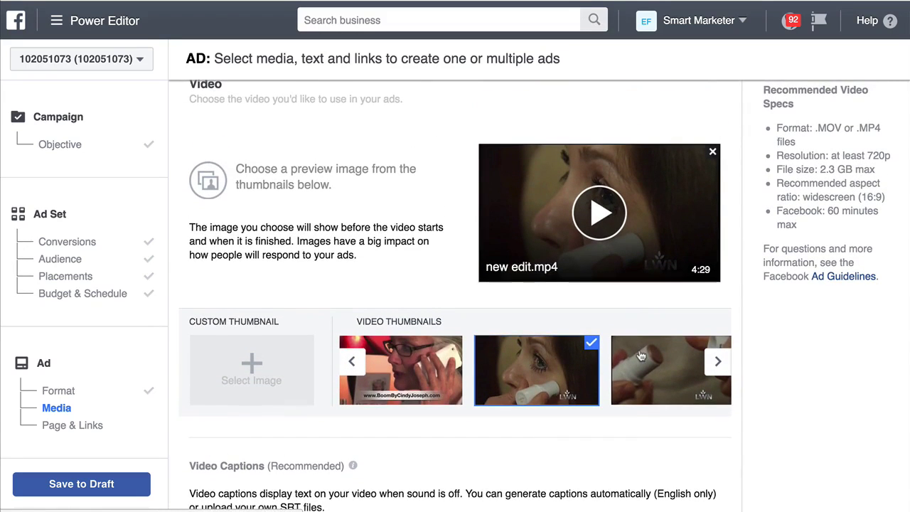
{"action": "left_click", "coordinate": [715, 362]}
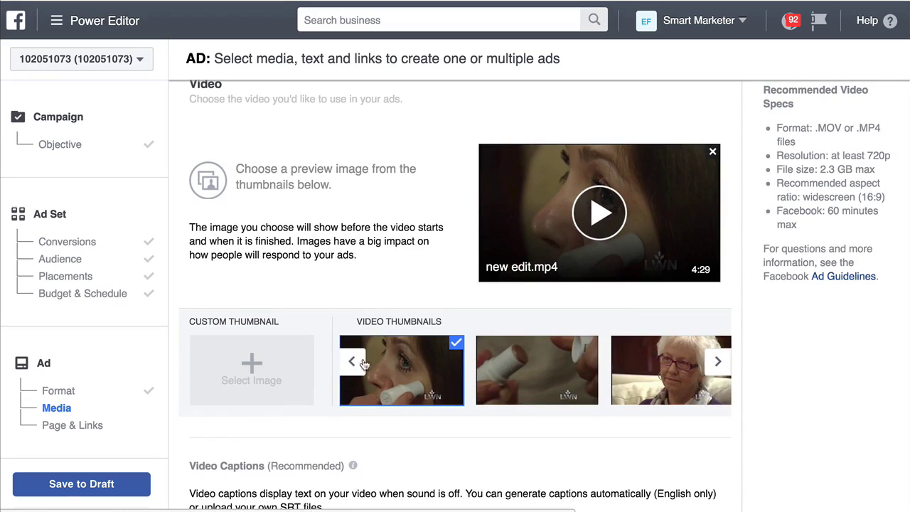
Examine the recommended video specs for format, resolution, file size, aspect ratio and maximum length
{"action": "scroll", "coordinate": [755, 245], "scroll_direction": "up", "scroll_amount": 1}
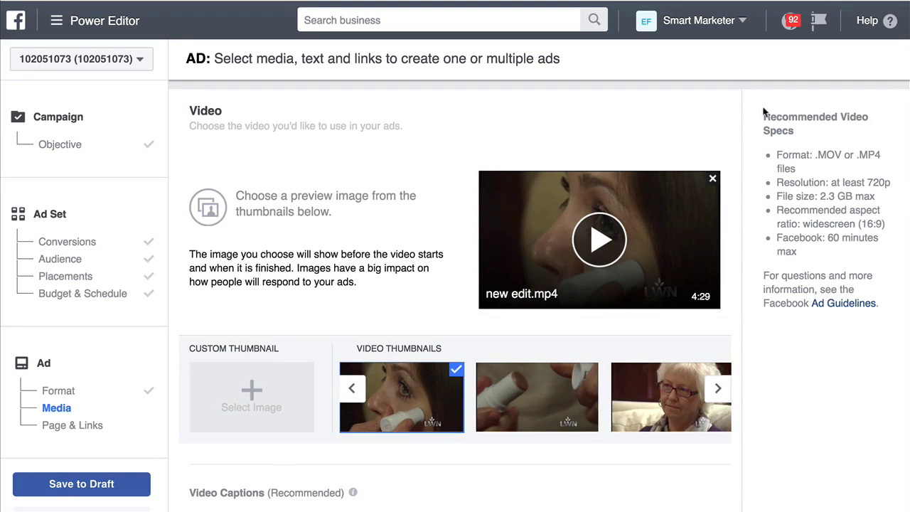
{"action": "left_click_drag", "start_coordinate": [763, 111], "coordinate": [812, 186]}
{"action": "triple_click", "coordinate": [812, 186]}
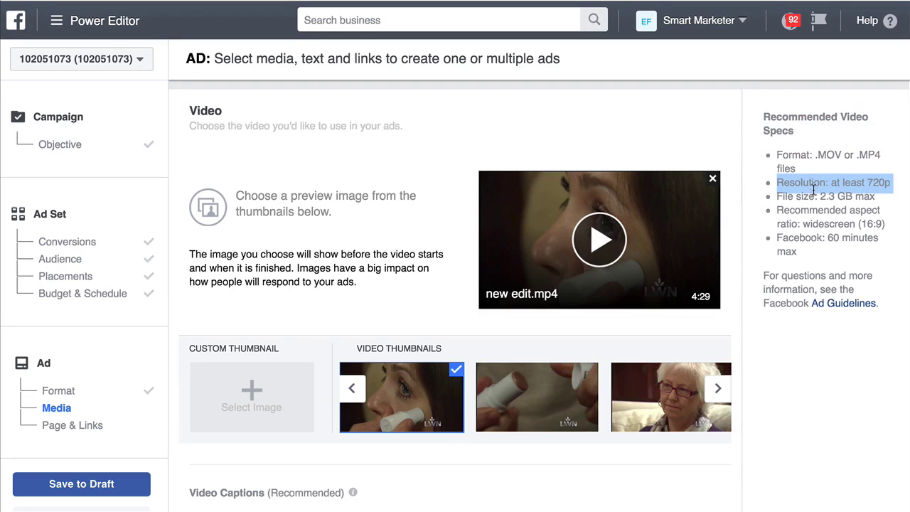
{"action": "triple_click", "coordinate": [791, 225]}
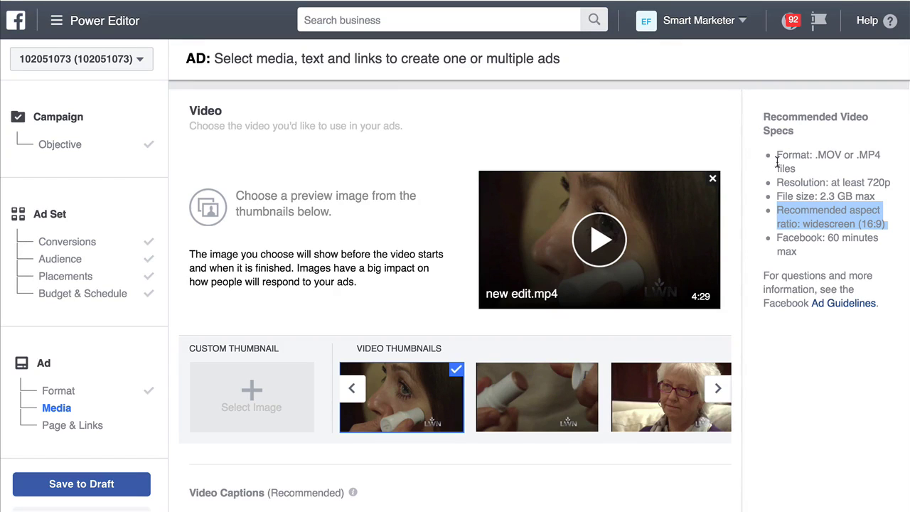
{"action": "left_click_drag", "start_coordinate": [773, 151], "coordinate": [800, 249]}
{"action": "left_click", "coordinate": [804, 229]}
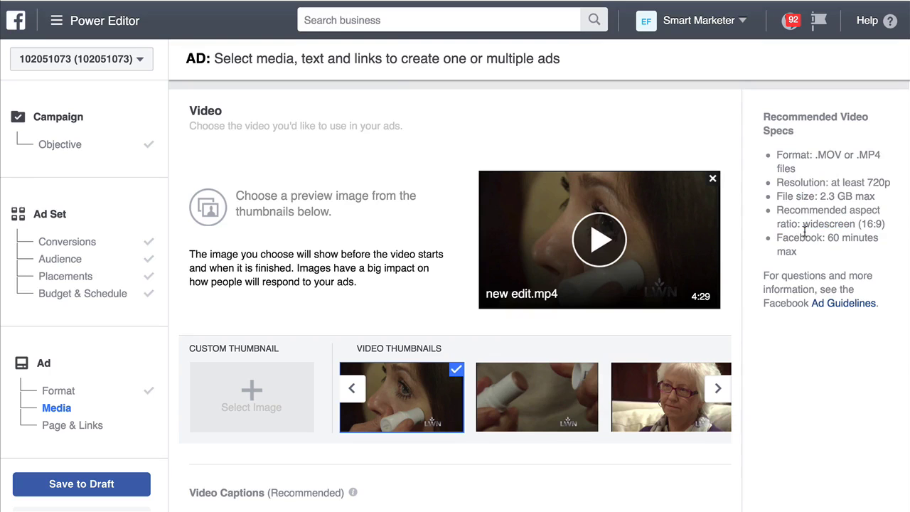
{"action": "triple_click", "coordinate": [803, 230]}
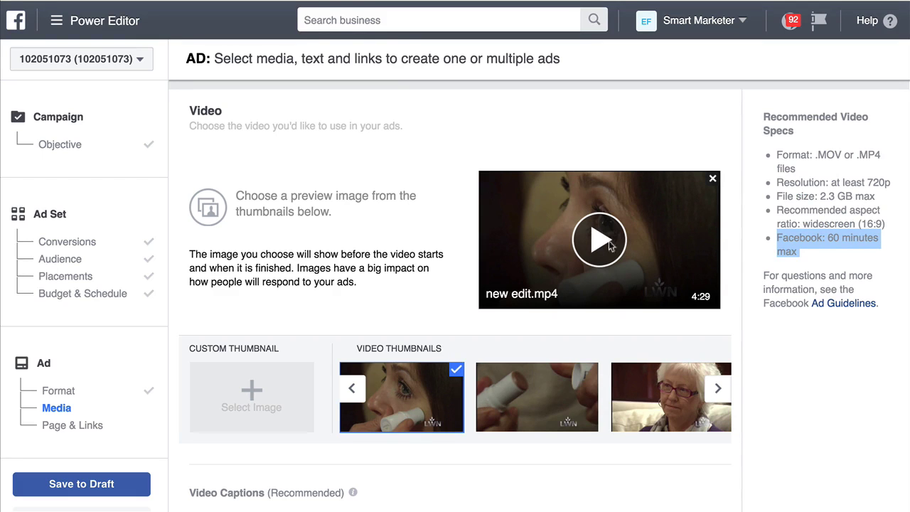
Set the video's preview image to the thumbnail of hands holding the open makeup stick
{"action": "left_click", "coordinate": [567, 421]}
{"action": "scroll", "coordinate": [526, 398], "scroll_direction": "down", "scroll_amount": 3}
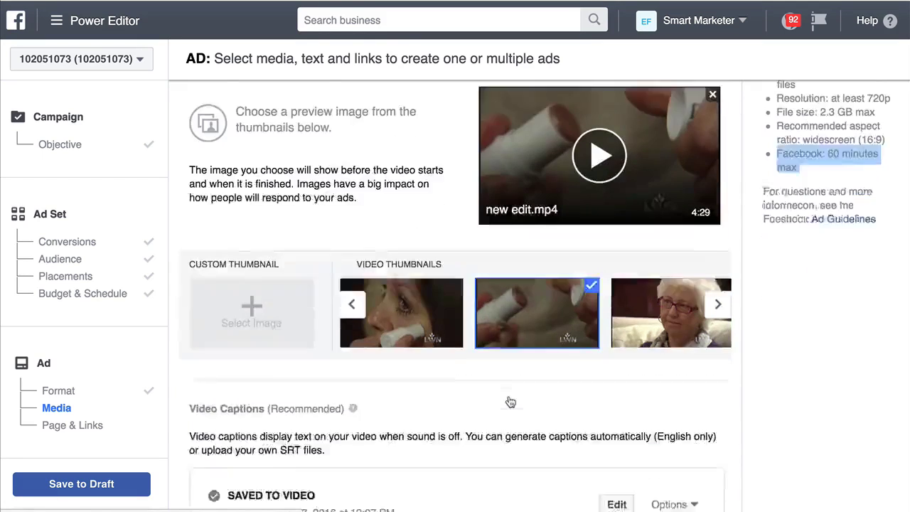
Check the options available for the video's saved captions
{"action": "scroll", "coordinate": [510, 401], "scroll_direction": "down", "scroll_amount": 3}
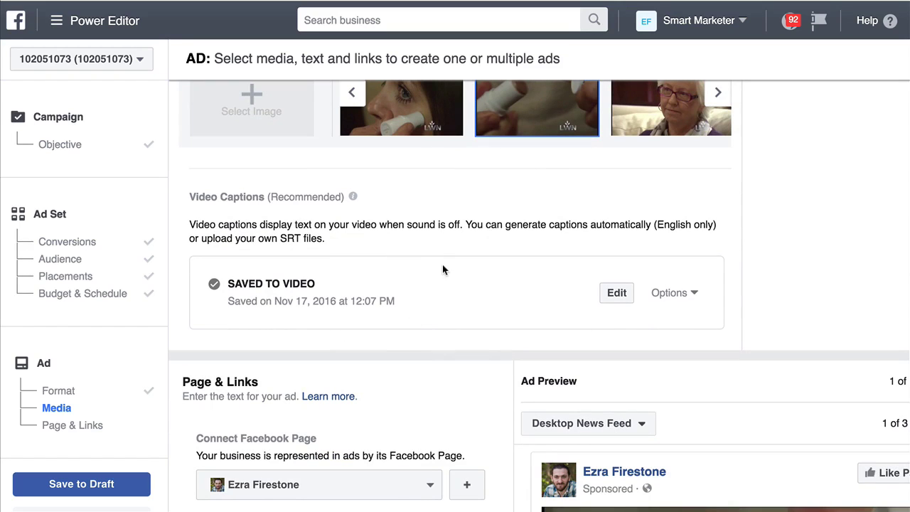
{"action": "left_click", "coordinate": [689, 293]}
{"action": "left_click", "coordinate": [391, 295]}
{"action": "scroll", "coordinate": [392, 294], "scroll_direction": "up", "scroll_amount": 5}
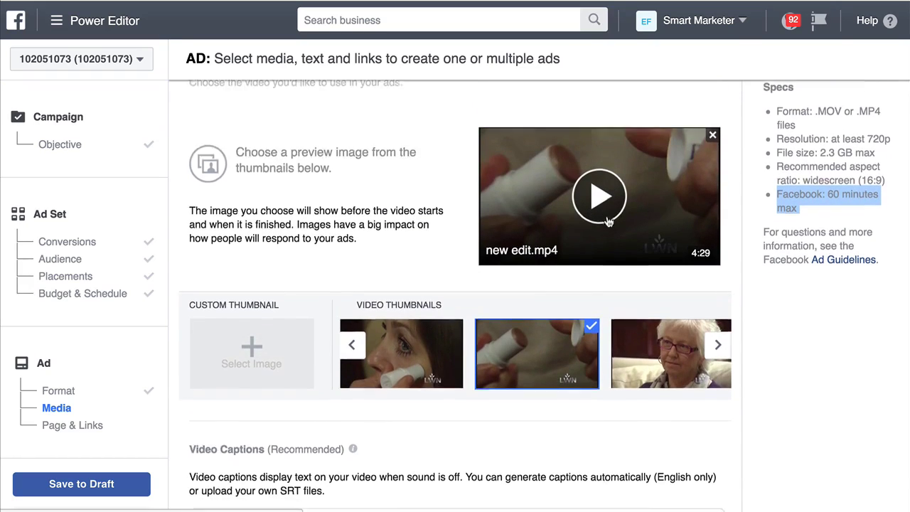
{"action": "scroll", "coordinate": [597, 219], "scroll_direction": "down", "scroll_amount": 4}
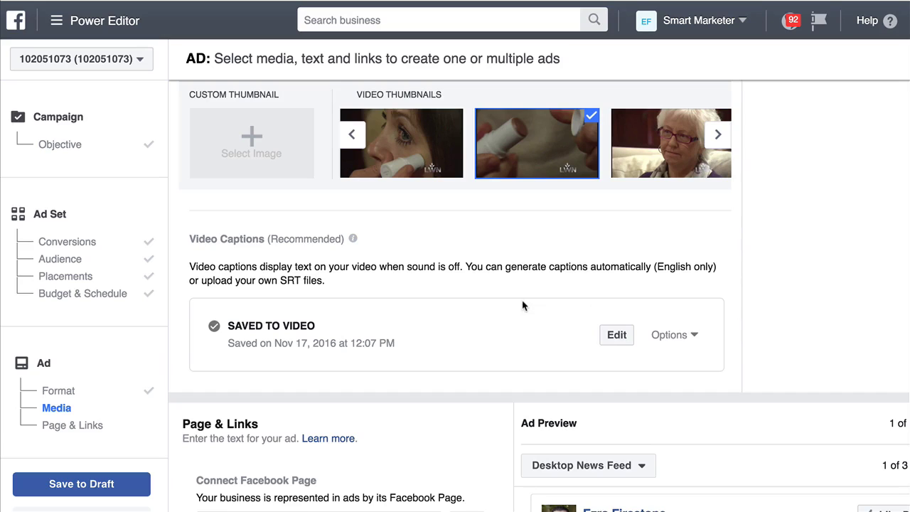
Review the saved captions, playing the video from partway through to see them on screen, and leave the caption editor without saving
{"action": "left_click", "coordinate": [617, 336]}
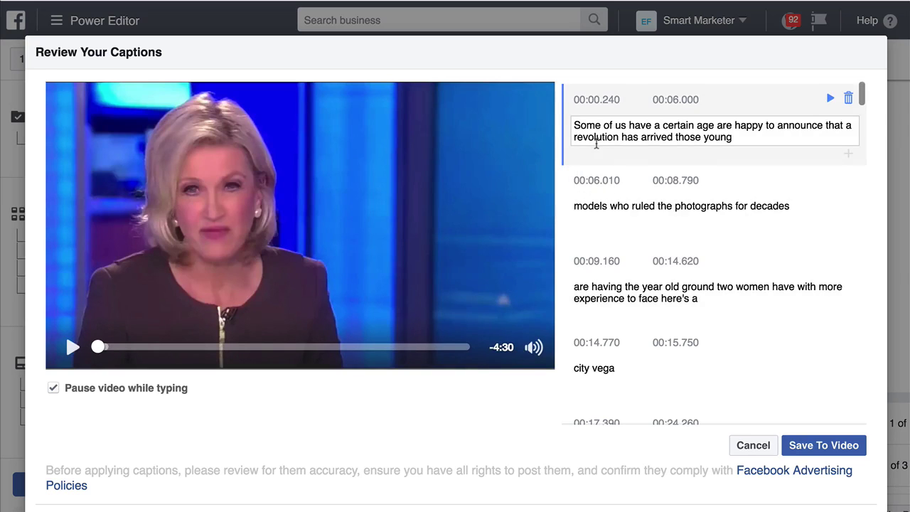
{"action": "scroll", "coordinate": [627, 211], "scroll_direction": "down", "scroll_amount": 10}
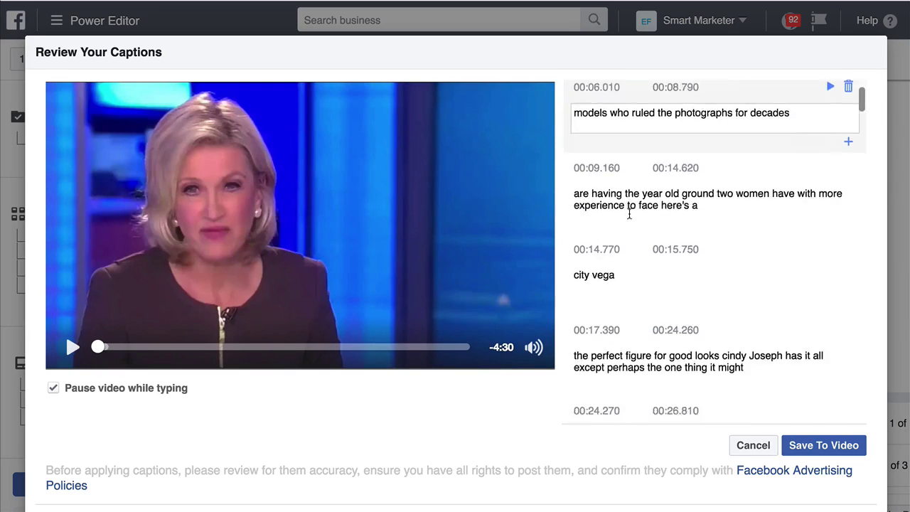
{"action": "scroll", "coordinate": [629, 213], "scroll_direction": "up", "scroll_amount": 10}
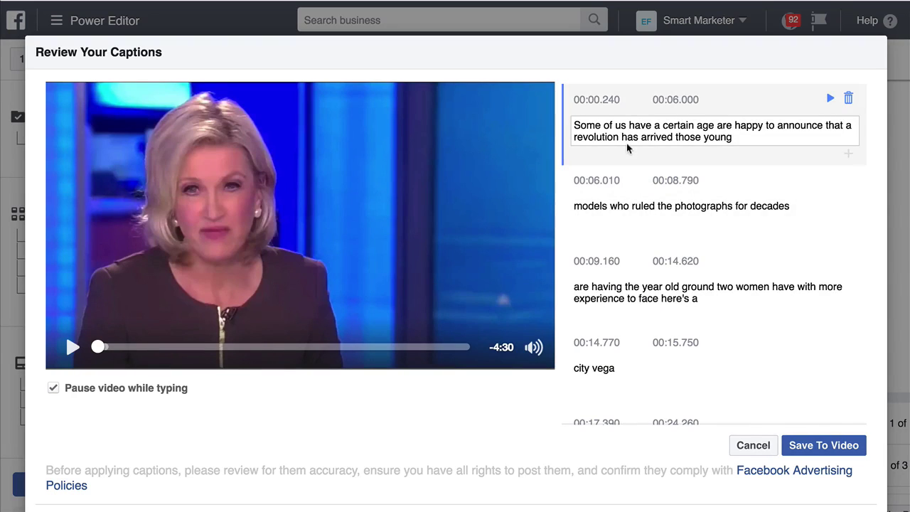
{"action": "left_click", "coordinate": [135, 346]}
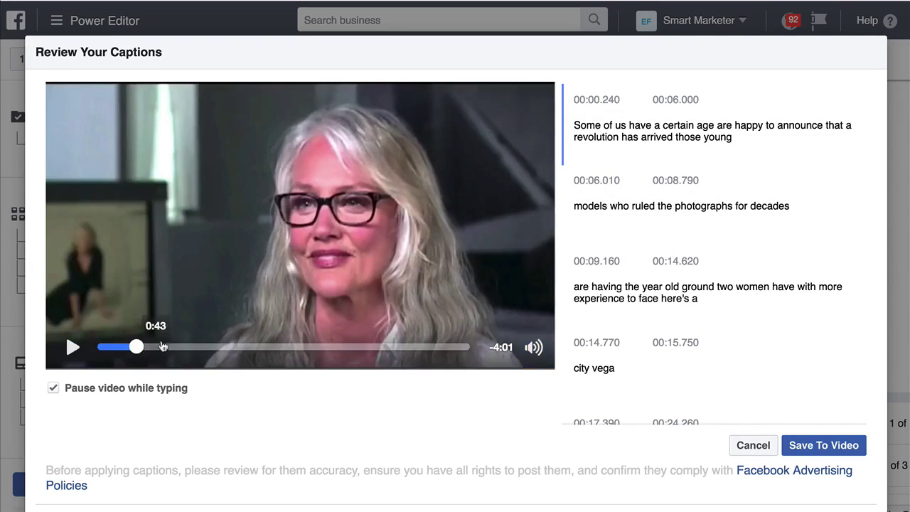
{"action": "left_click", "coordinate": [209, 347]}
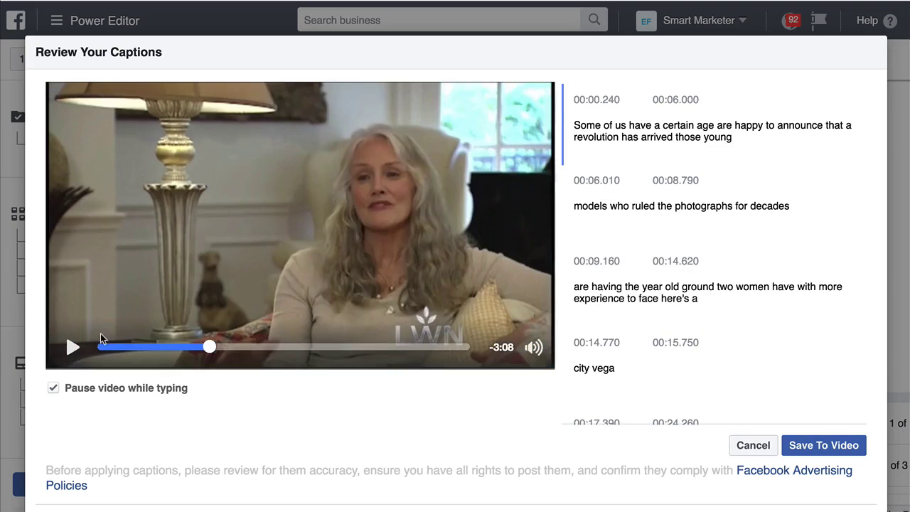
{"action": "left_click", "coordinate": [73, 346]}
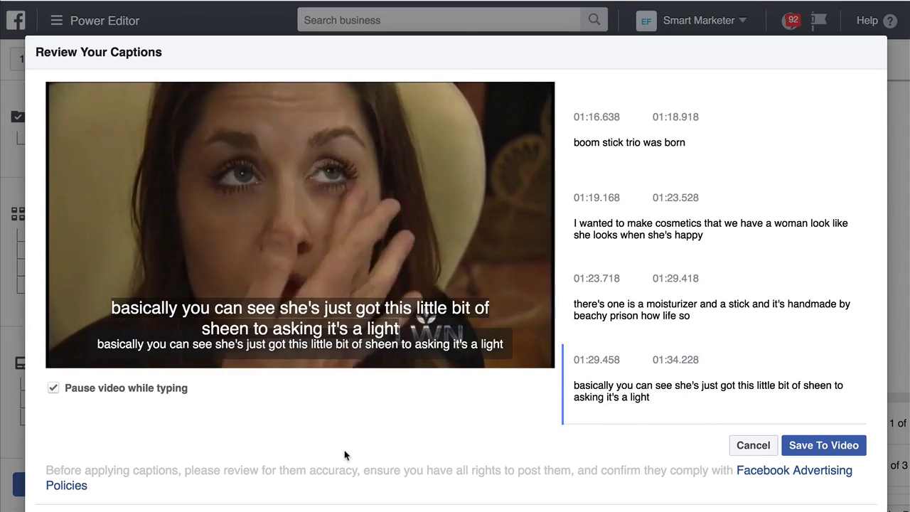
{"action": "mouse_move", "coordinate": [387, 262]}
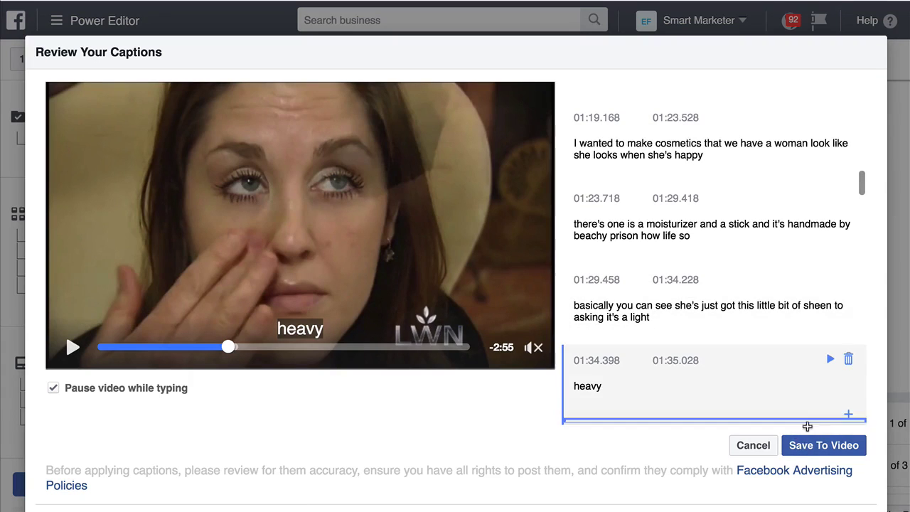
{"action": "left_click", "coordinate": [751, 445]}
Connect the BOOM by Cindy Joseph Facebook page to the ad in the Page & Links section
{"action": "scroll", "coordinate": [457, 343], "scroll_direction": "down", "scroll_amount": 5}
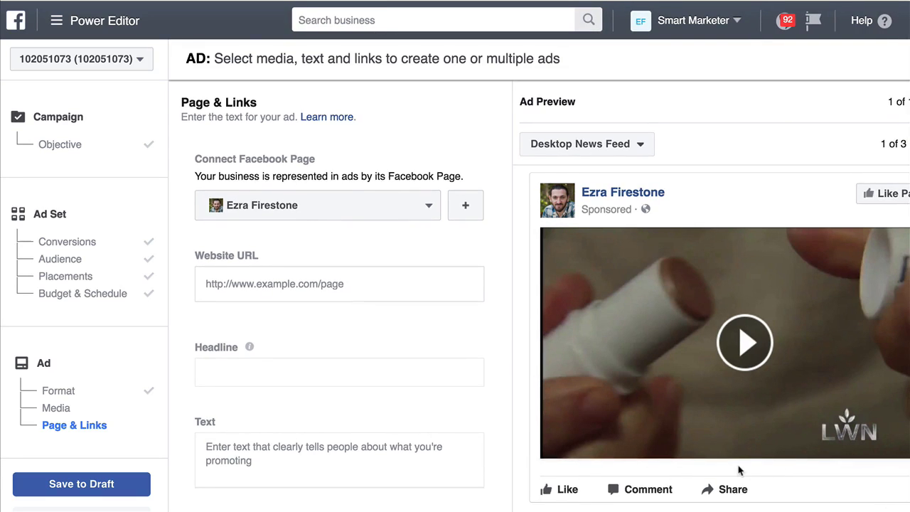
{"action": "key", "text": "ctrl+minus"}
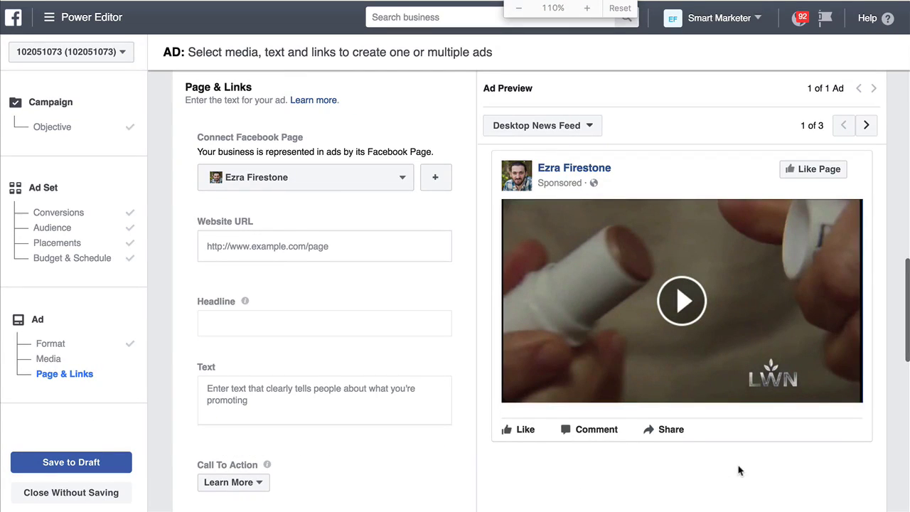
{"action": "scroll", "coordinate": [558, 311], "scroll_direction": "up", "scroll_amount": 1}
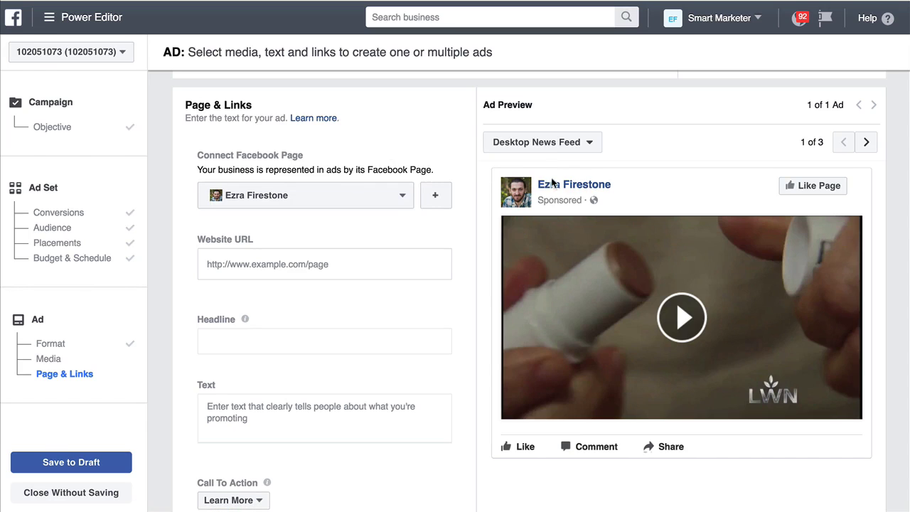
{"action": "left_click", "coordinate": [400, 206]}
{"action": "left_click", "coordinate": [400, 220]}
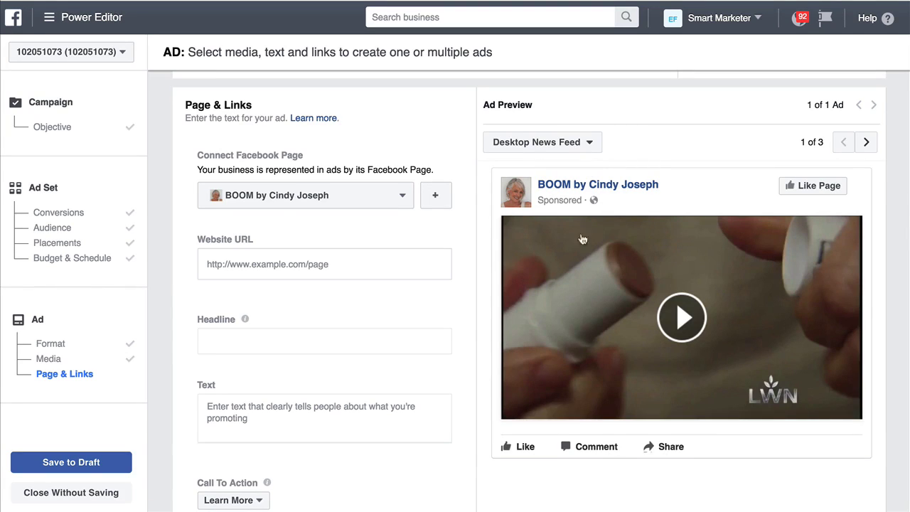
Preview the ad in the Mobile News Feed format, and return the preview to Desktop News Feed
{"action": "left_click", "coordinate": [565, 145]}
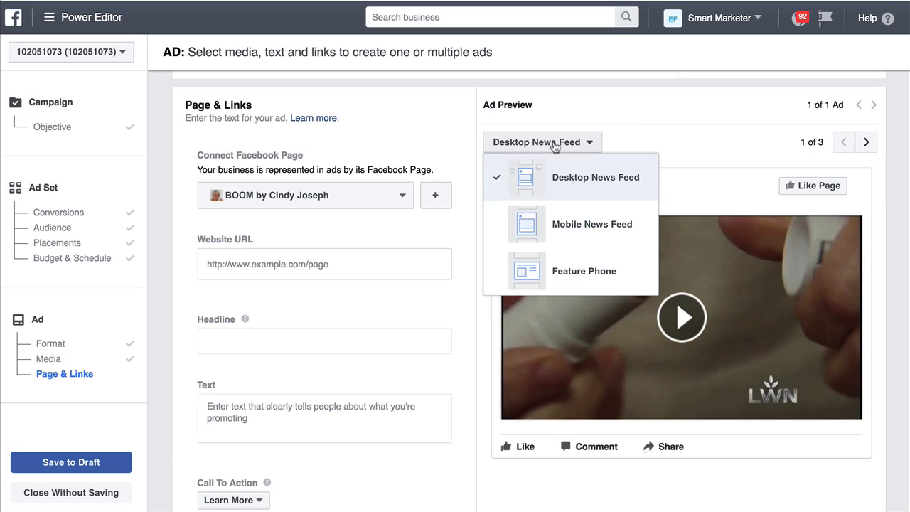
{"action": "left_click", "coordinate": [586, 220]}
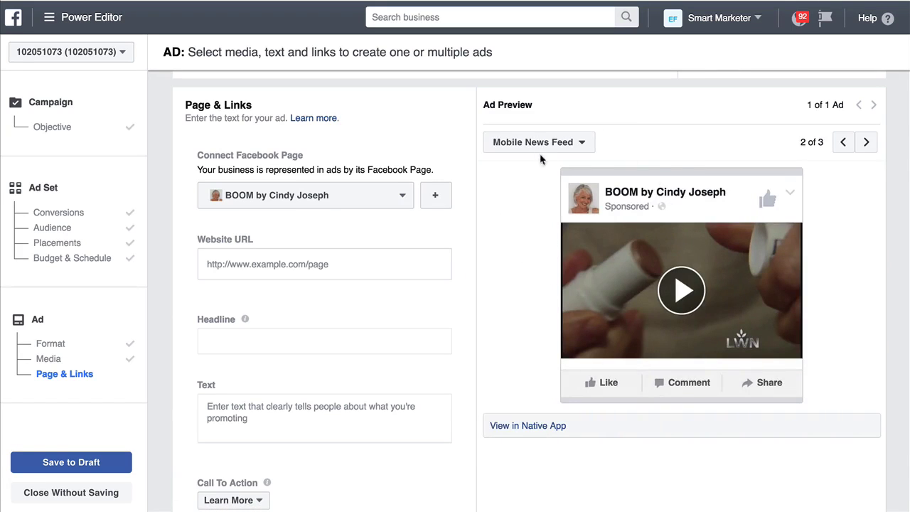
{"action": "left_click", "coordinate": [533, 146]}
{"action": "left_click", "coordinate": [541, 176]}
{"action": "scroll", "coordinate": [318, 253], "scroll_direction": "down", "scroll_amount": 1}
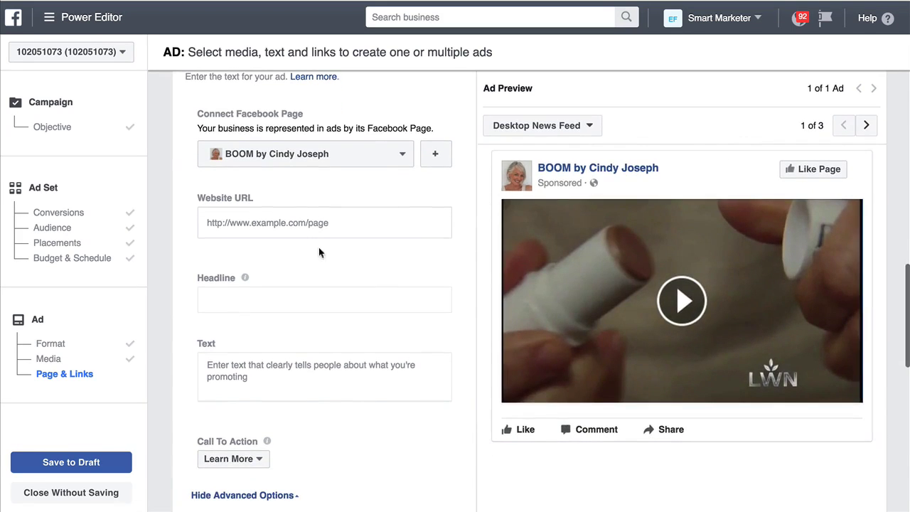
{"action": "left_click", "coordinate": [308, 223]}
{"action": "left_click", "coordinate": [317, 200]}
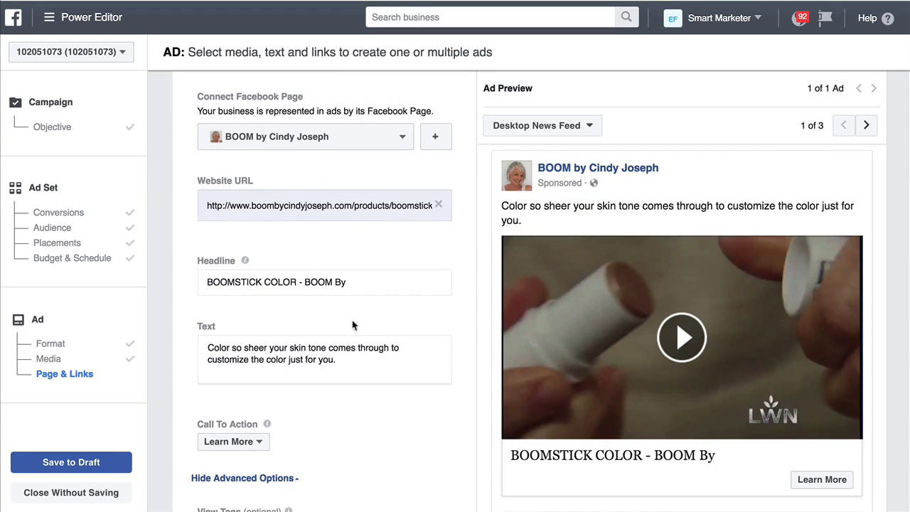
Replace the headline with "Shocking Story Of The Silver Haired Super Model!" and the text with the ABC7 news story copy and makeup tips link
{"action": "left_click", "coordinate": [256, 282]}
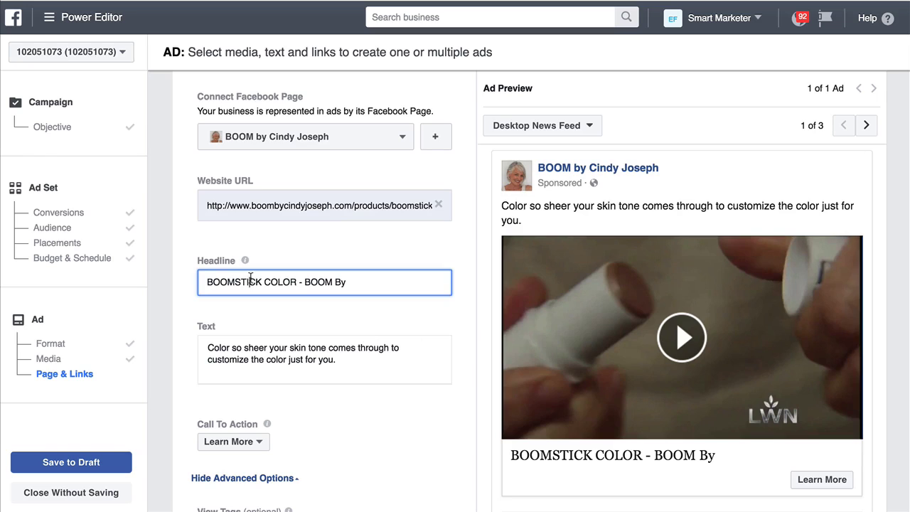
{"action": "key", "text": "ctrl+a"}
{"action": "left_click", "coordinate": [322, 366]}
{"action": "key", "text": "ctrl+a"}
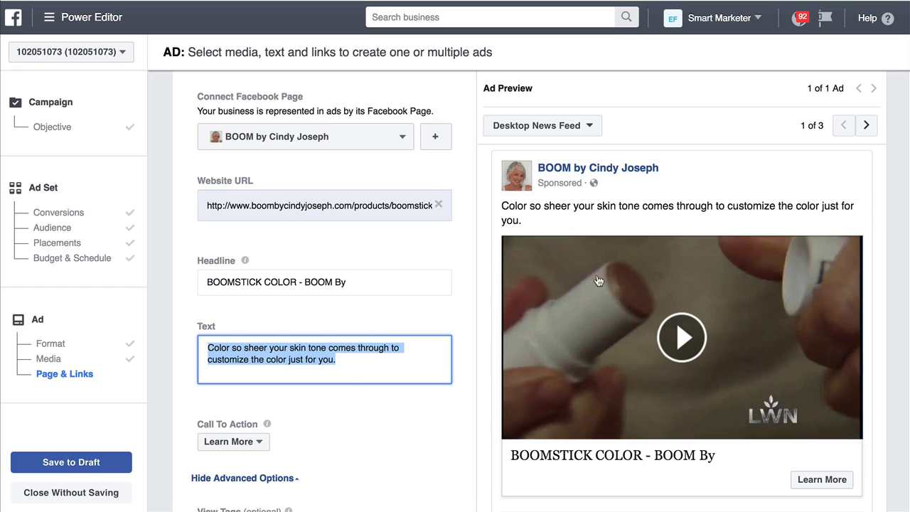
{"action": "left_click", "coordinate": [265, 282]}
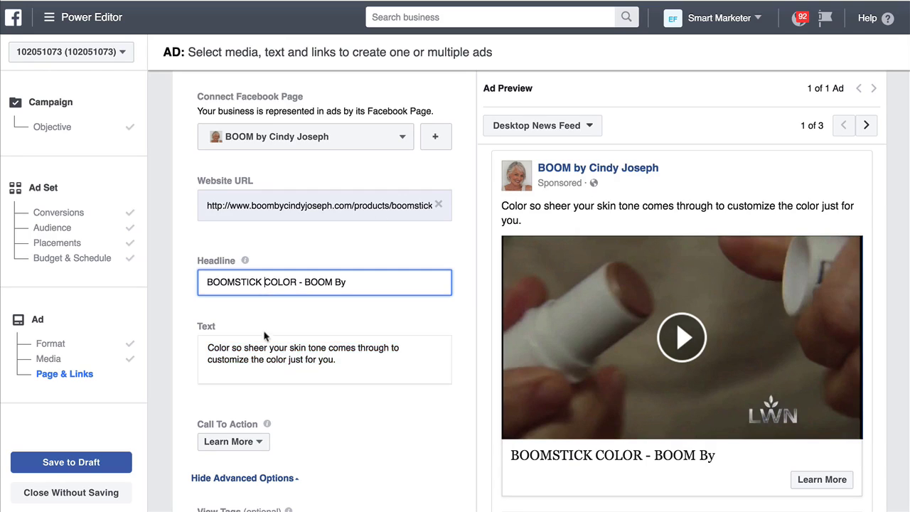
{"action": "triple_click", "coordinate": [265, 357]}
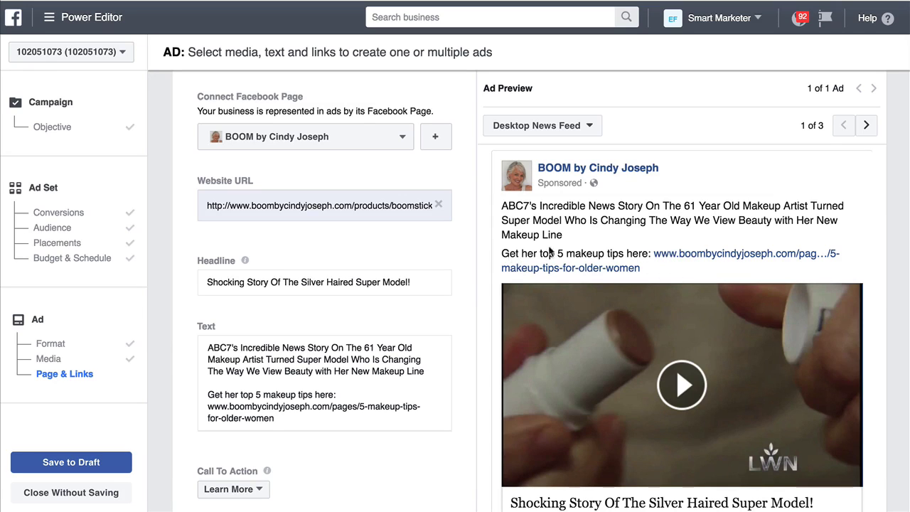
Check how the new headline and text look in the Mobile News Feed preview compared with Desktop News Feed
{"action": "scroll", "coordinate": [655, 279], "scroll_direction": "down", "scroll_amount": 2}
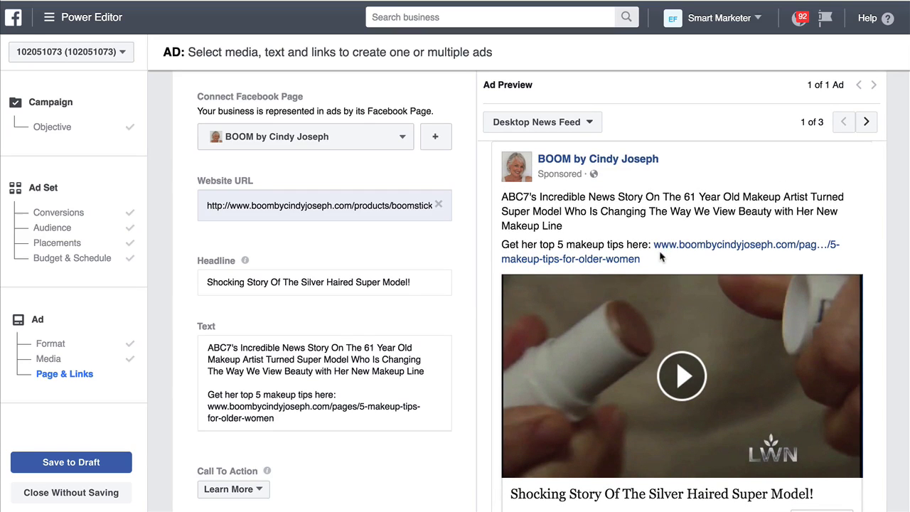
{"action": "scroll", "coordinate": [548, 176], "scroll_direction": "up", "scroll_amount": 3}
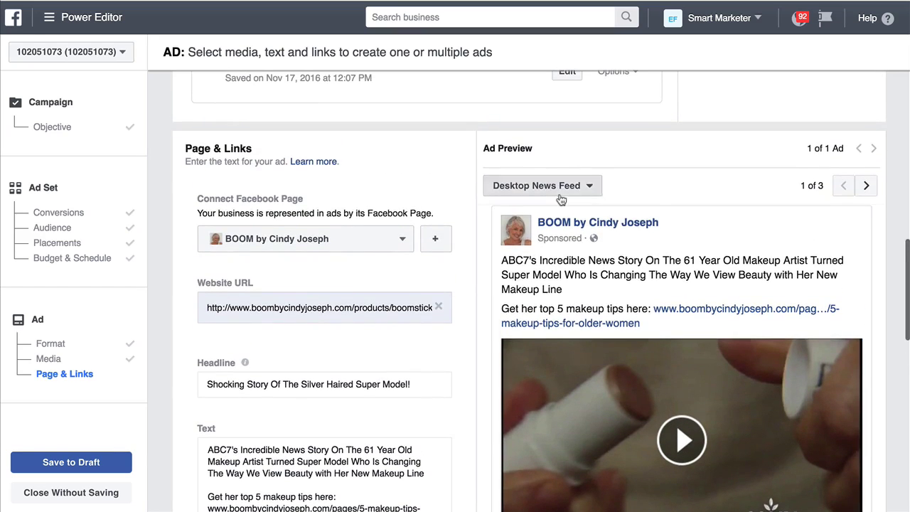
{"action": "left_click", "coordinate": [558, 186]}
{"action": "left_click", "coordinate": [552, 262]}
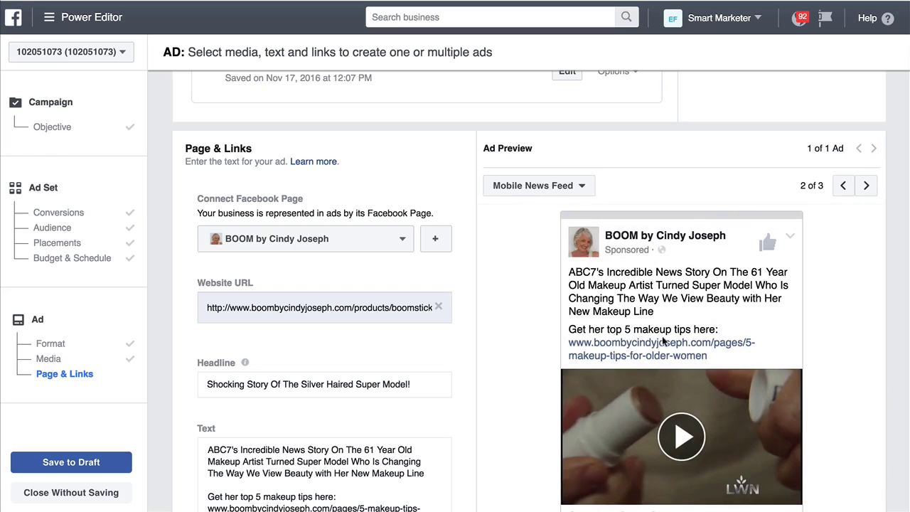
{"action": "left_click", "coordinate": [554, 186]}
{"action": "left_click", "coordinate": [548, 217]}
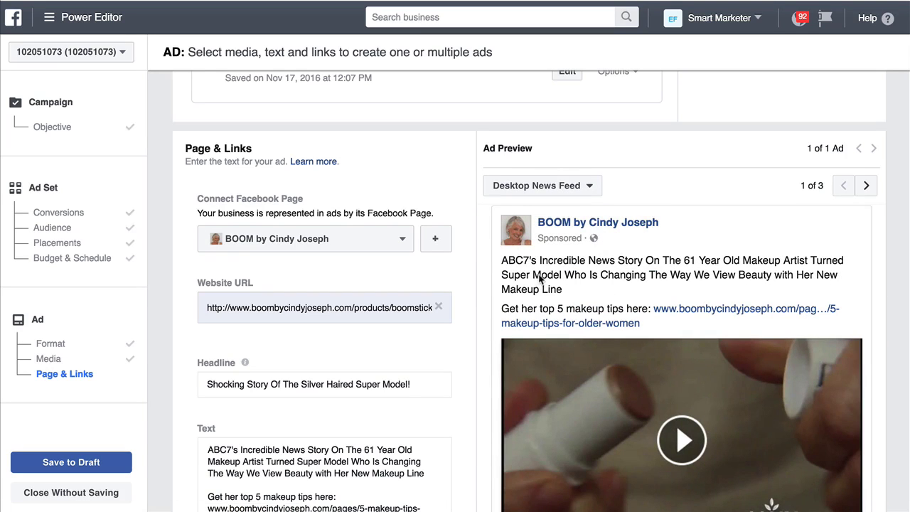
Change the ad's call to action to Shop Now
{"action": "scroll", "coordinate": [574, 268], "scroll_direction": "down", "scroll_amount": 3}
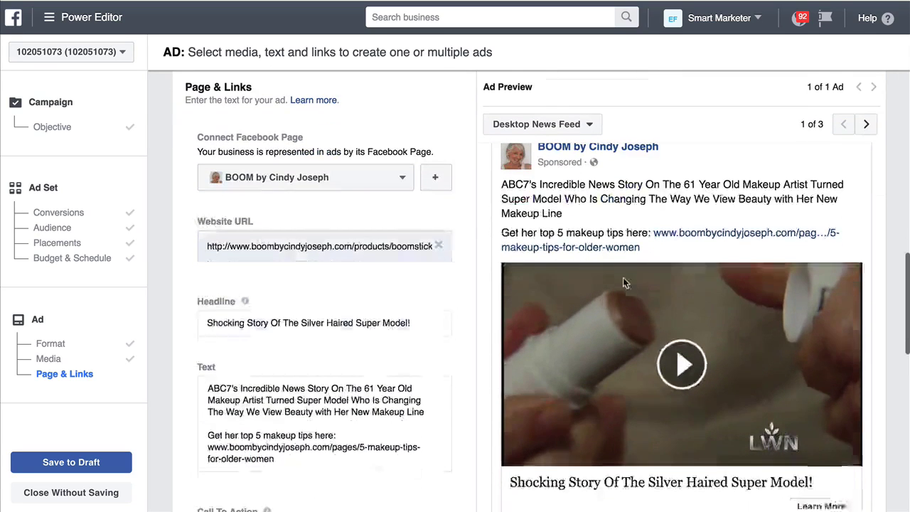
{"action": "scroll", "coordinate": [364, 328], "scroll_direction": "down", "scroll_amount": 2}
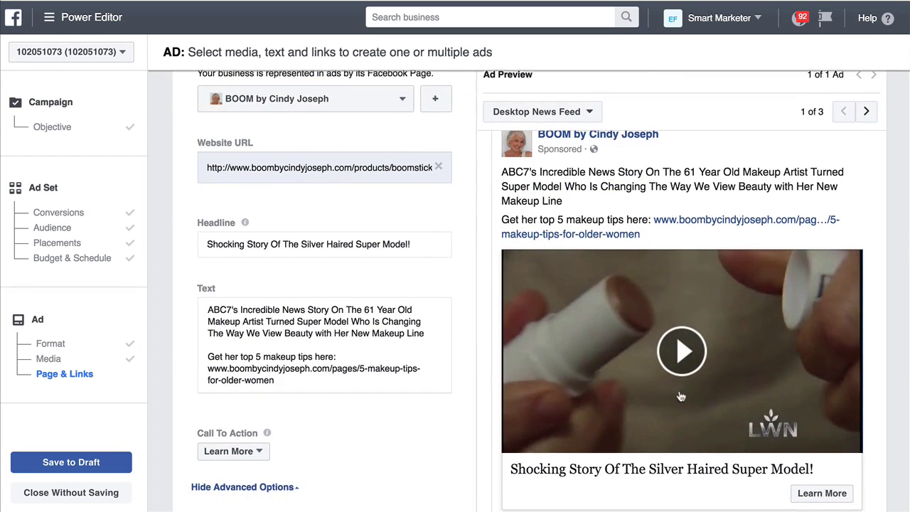
{"action": "scroll", "coordinate": [587, 417], "scroll_direction": "down", "scroll_amount": 2}
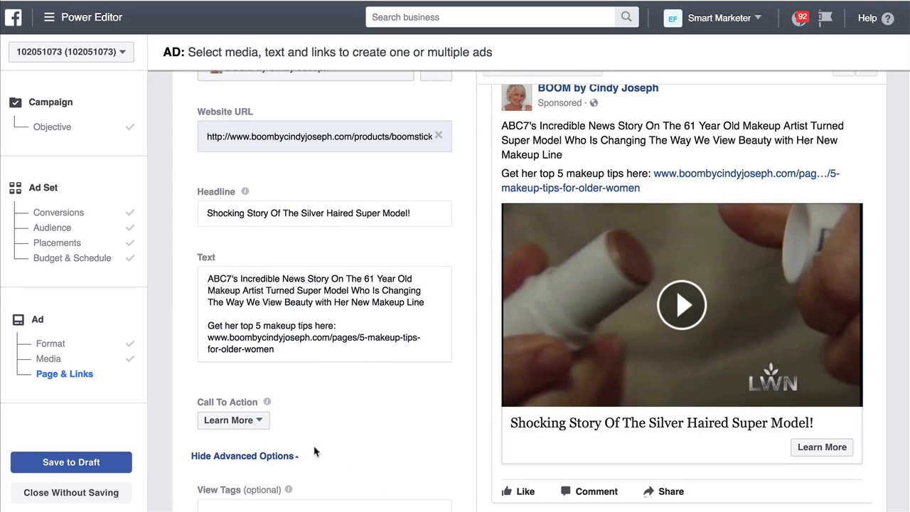
{"action": "left_click", "coordinate": [229, 420]}
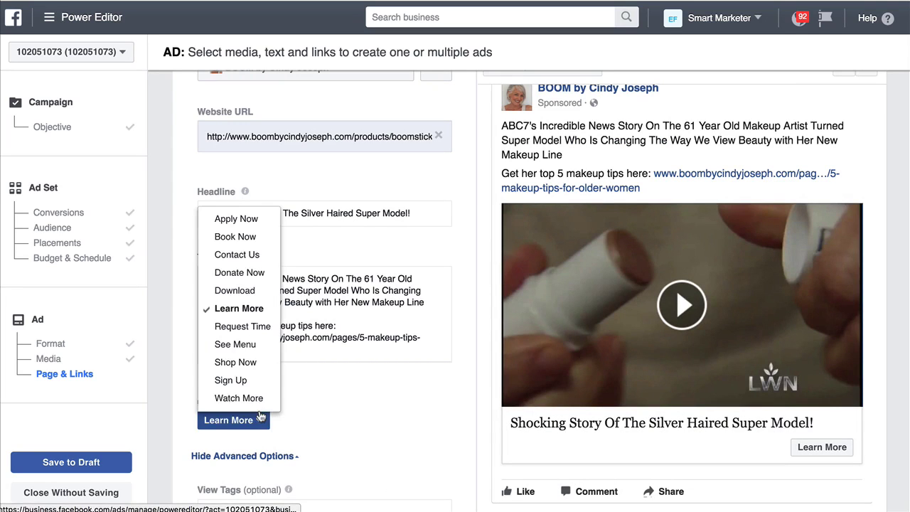
{"action": "left_click", "coordinate": [235, 362]}
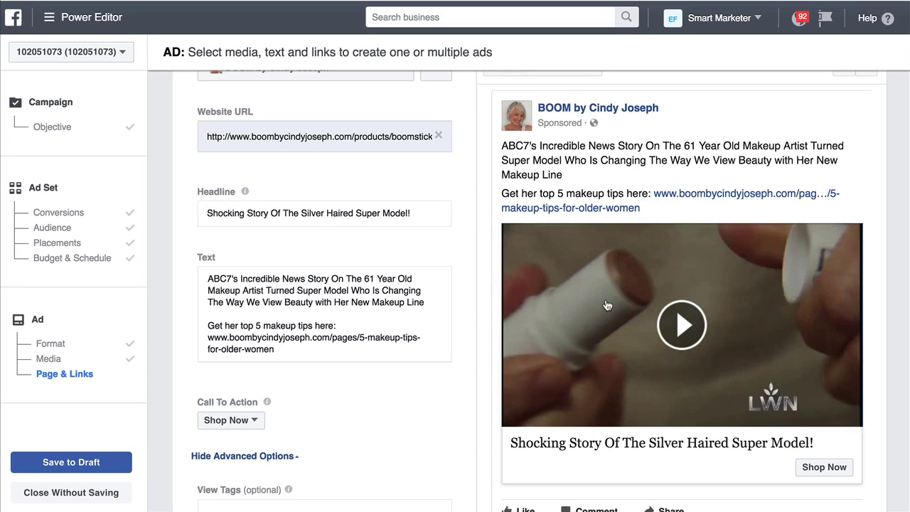
Review the advanced options down to Pixel Tracking, highlighting the name of the pixel that tracks conversions
{"action": "scroll", "coordinate": [331, 319], "scroll_direction": "down", "scroll_amount": 5}
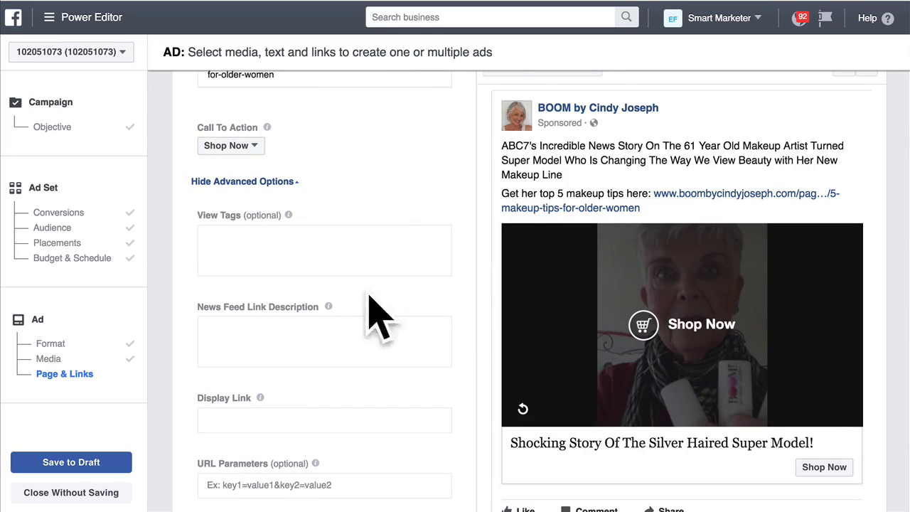
{"action": "scroll", "coordinate": [307, 222], "scroll_direction": "down", "scroll_amount": 1}
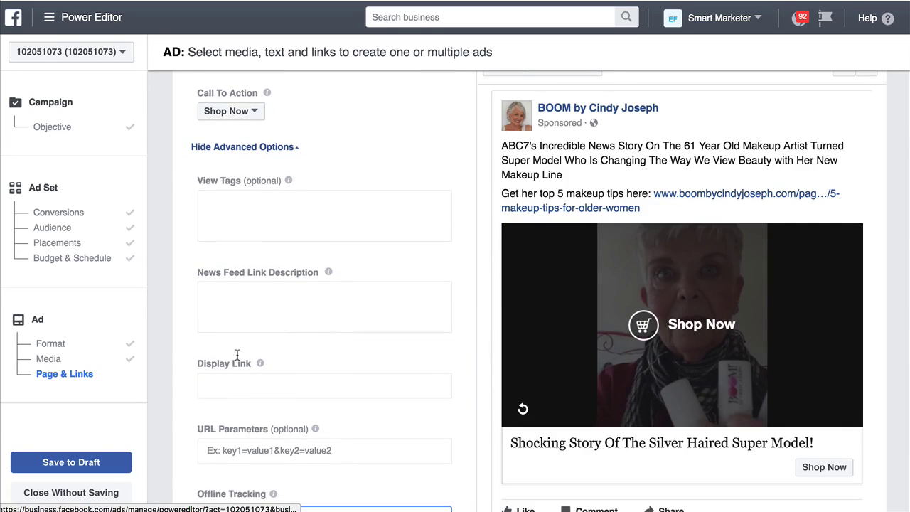
{"action": "scroll", "coordinate": [206, 258], "scroll_direction": "down", "scroll_amount": 3}
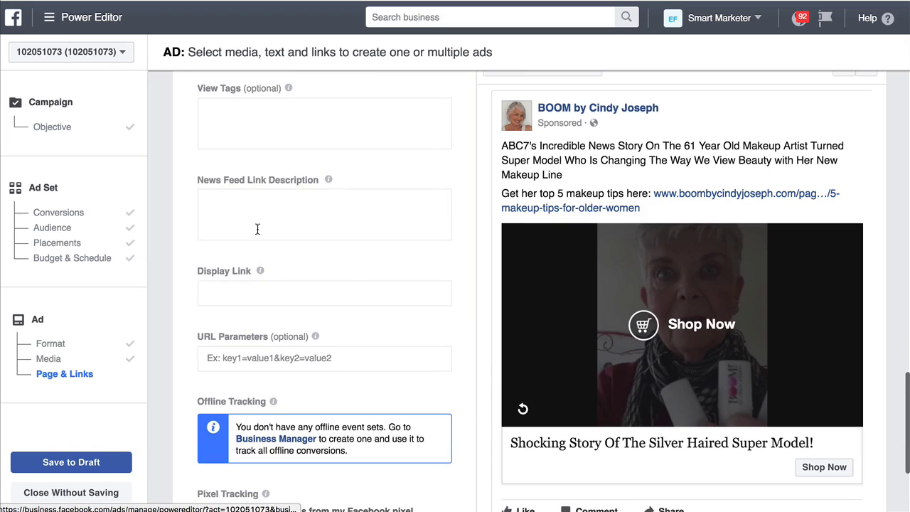
{"action": "scroll", "coordinate": [252, 226], "scroll_direction": "down", "scroll_amount": 3}
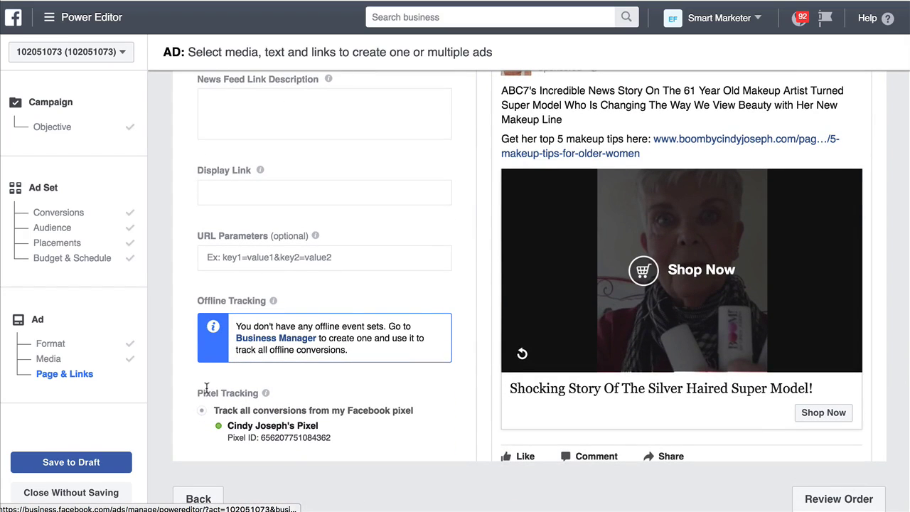
{"action": "left_click_drag", "start_coordinate": [196, 389], "coordinate": [340, 435]}
{"action": "left_click", "coordinate": [342, 432]}
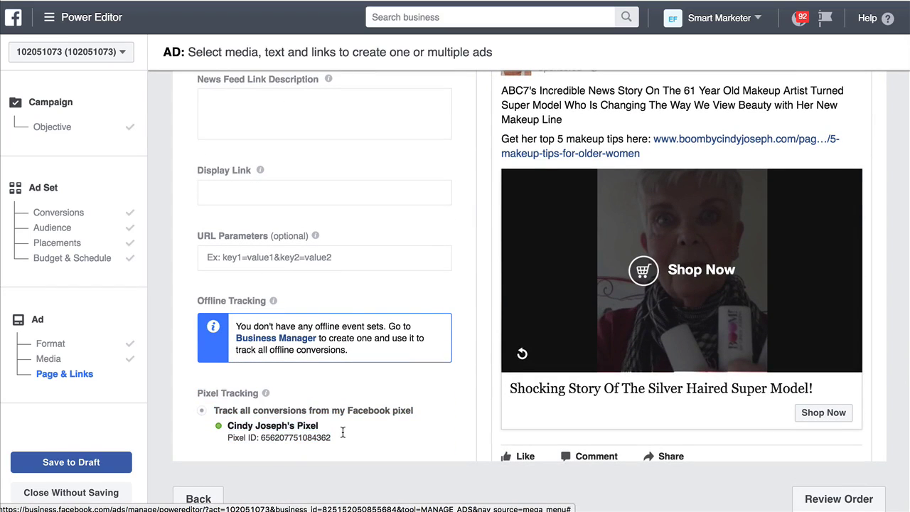
{"action": "left_click_drag", "start_coordinate": [226, 425], "coordinate": [337, 431]}
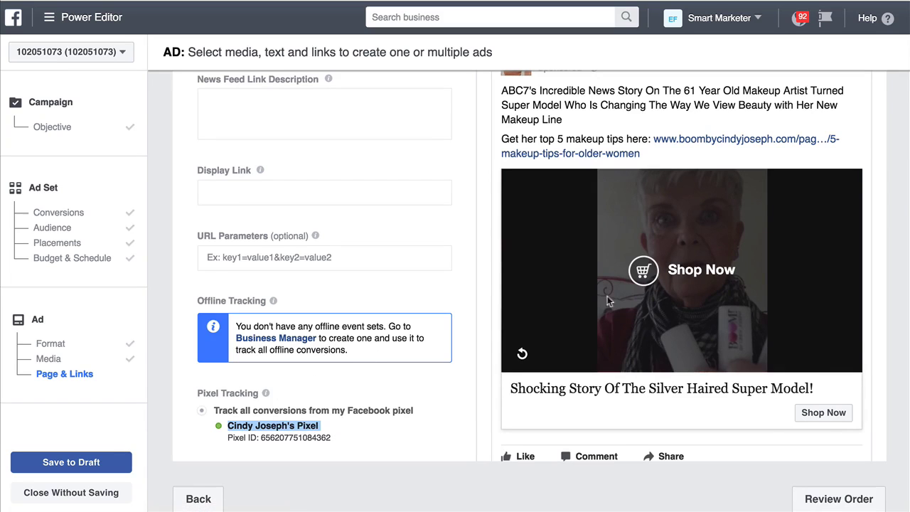
Look back over the ad preview and the entered website URL, headline, text and call to action
{"action": "scroll", "coordinate": [463, 329], "scroll_direction": "up", "scroll_amount": 3}
{"action": "scroll", "coordinate": [487, 345], "scroll_direction": "down", "scroll_amount": 1}
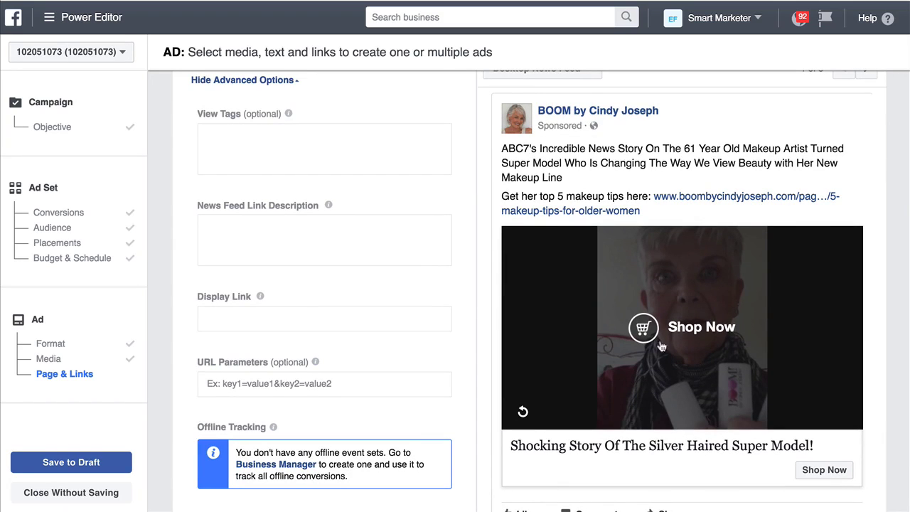
{"action": "scroll", "coordinate": [249, 369], "scroll_direction": "up", "scroll_amount": 5}
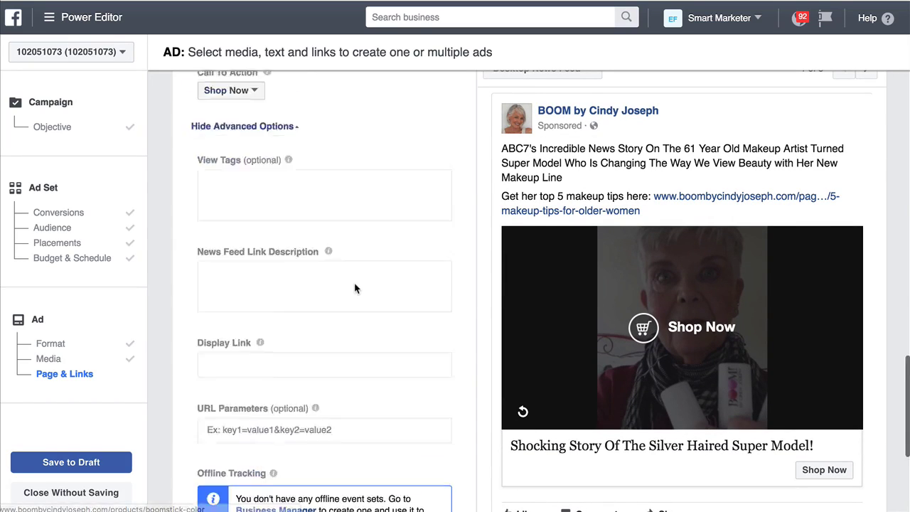
{"action": "scroll", "coordinate": [368, 408], "scroll_direction": "down", "scroll_amount": 2}
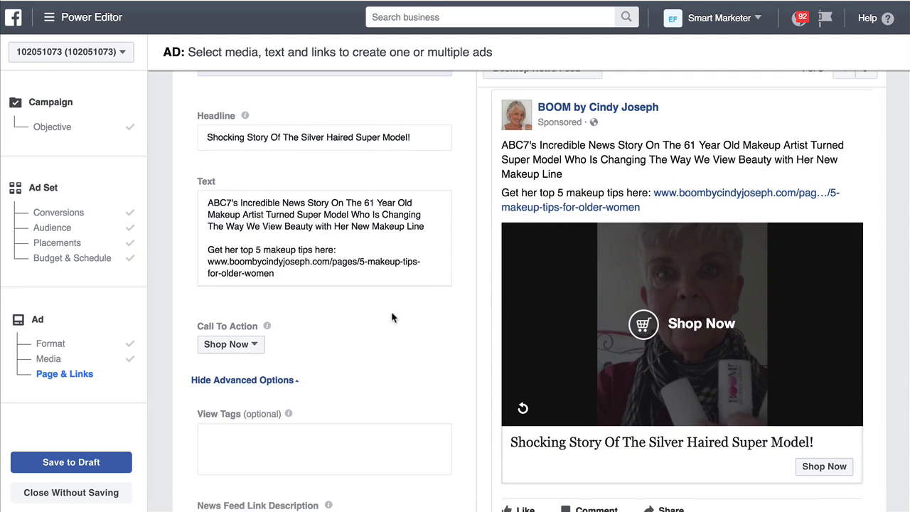
{"action": "scroll", "coordinate": [392, 258], "scroll_direction": "up", "scroll_amount": 3}
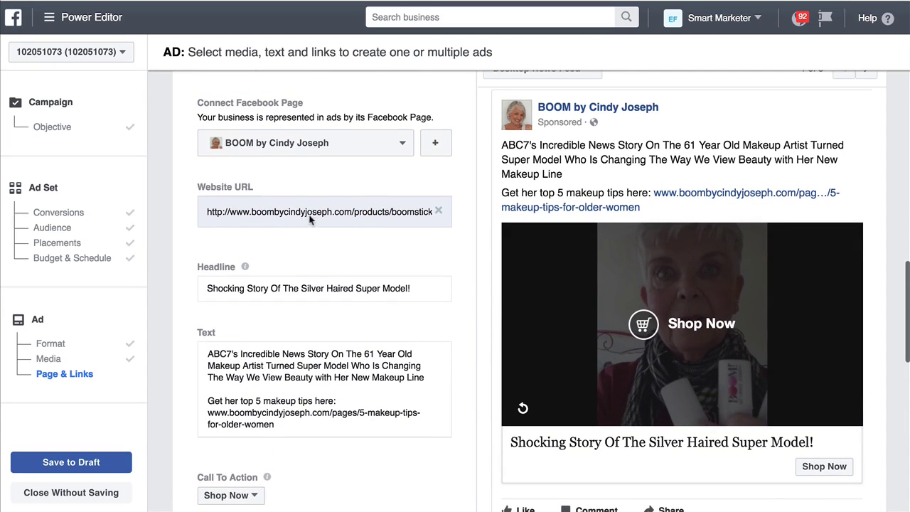
{"action": "scroll", "coordinate": [644, 353], "scroll_direction": "down", "scroll_amount": 1}
{"action": "scroll", "coordinate": [644, 351], "scroll_direction": "down", "scroll_amount": 1}
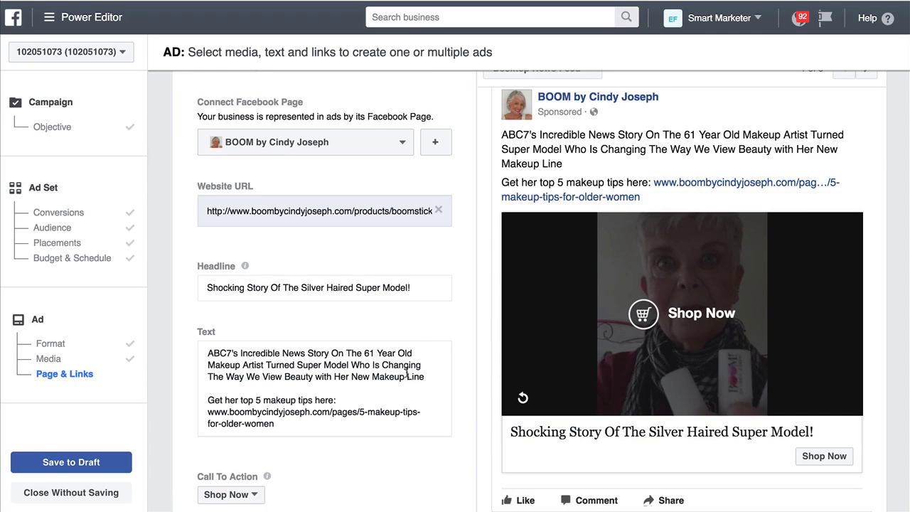
{"action": "scroll", "coordinate": [407, 372], "scroll_direction": "down", "scroll_amount": 3}
{"action": "scroll", "coordinate": [406, 372], "scroll_direction": "down", "scroll_amount": 3}
{"action": "left_click", "coordinate": [362, 347]}
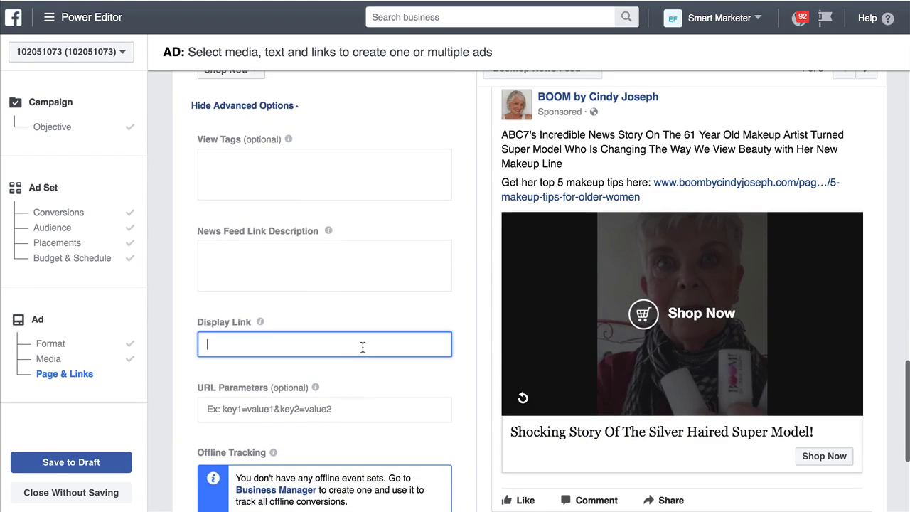
{"action": "type", "text": "www.BoomBy"}
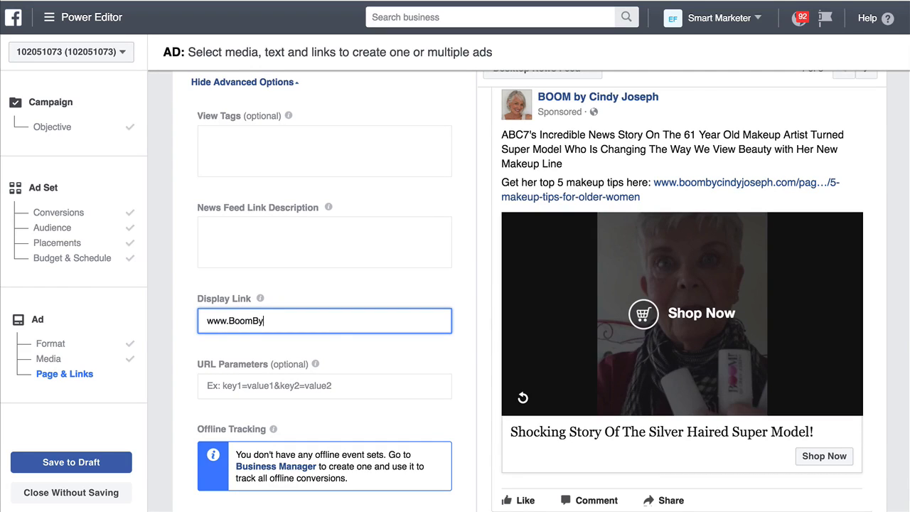
{"action": "type", "text": "CindyJospeh.com"}
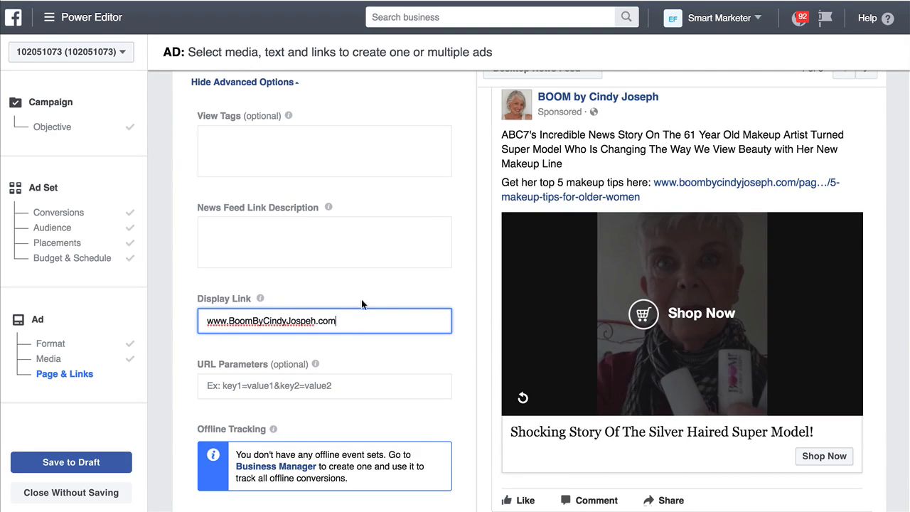
{"action": "left_click", "coordinate": [361, 304]}
Play the video in the ad preview, skipping to about 4:15 near its end
{"action": "scroll", "coordinate": [359, 297], "scroll_direction": "up", "scroll_amount": 1}
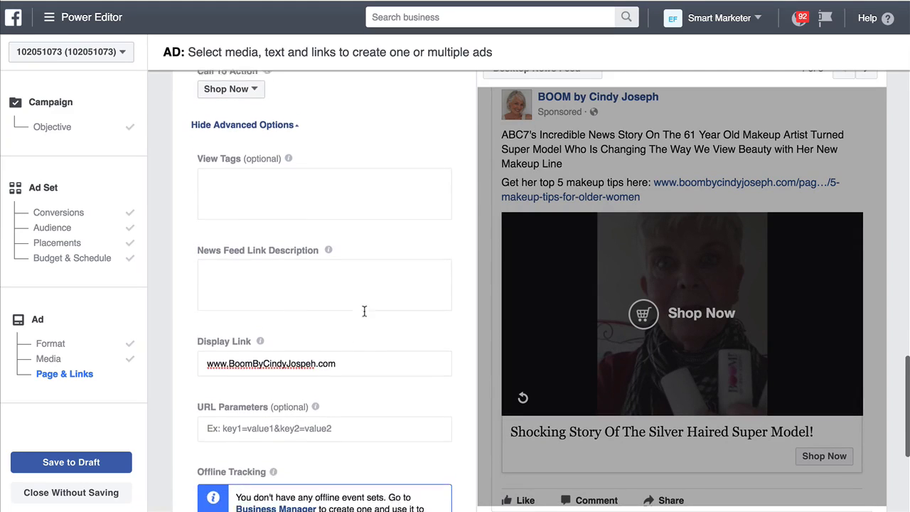
{"action": "scroll", "coordinate": [364, 311], "scroll_direction": "down", "scroll_amount": 1}
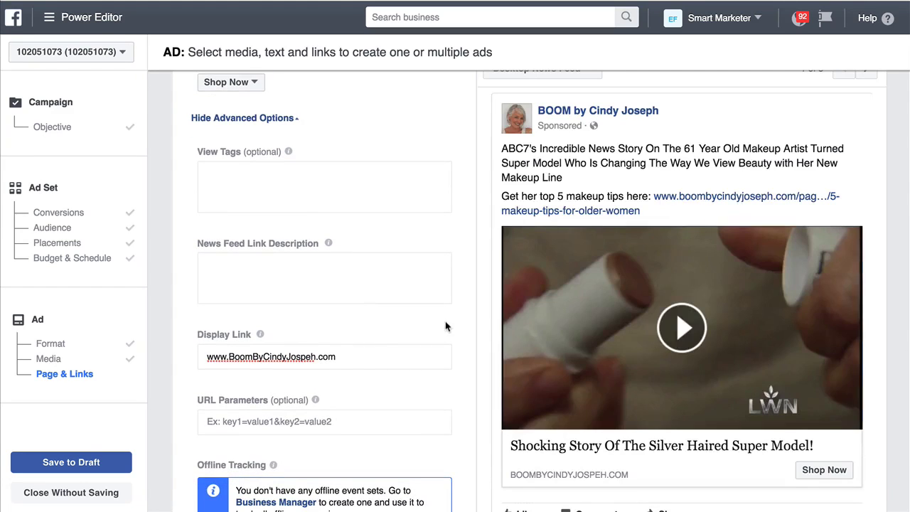
{"action": "left_click", "coordinate": [772, 361]}
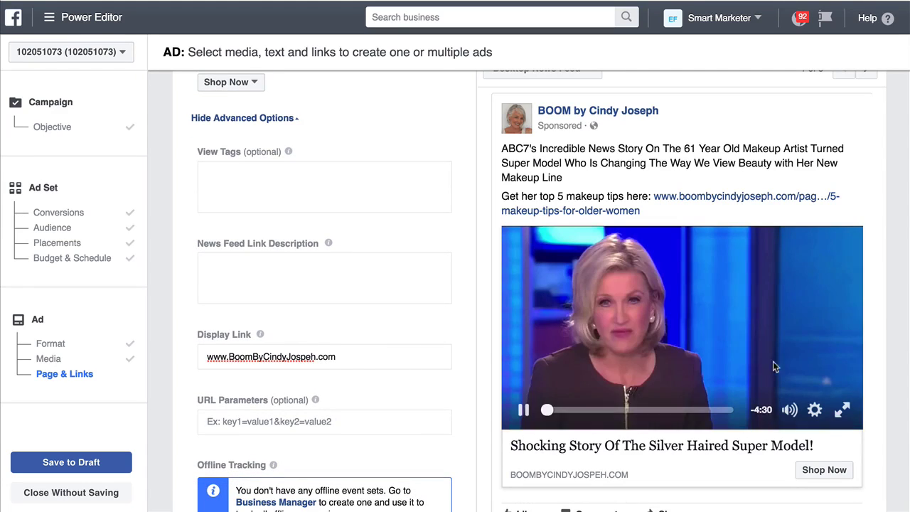
{"action": "left_click", "coordinate": [725, 410]}
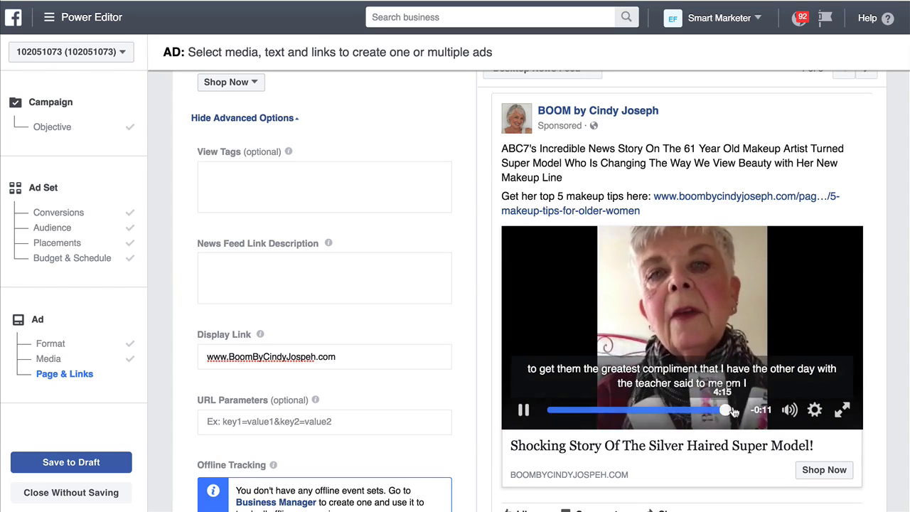
Mute the preview video, watch it through to its end screen, and look back over the call to action and display link settings
{"action": "left_click", "coordinate": [788, 410]}
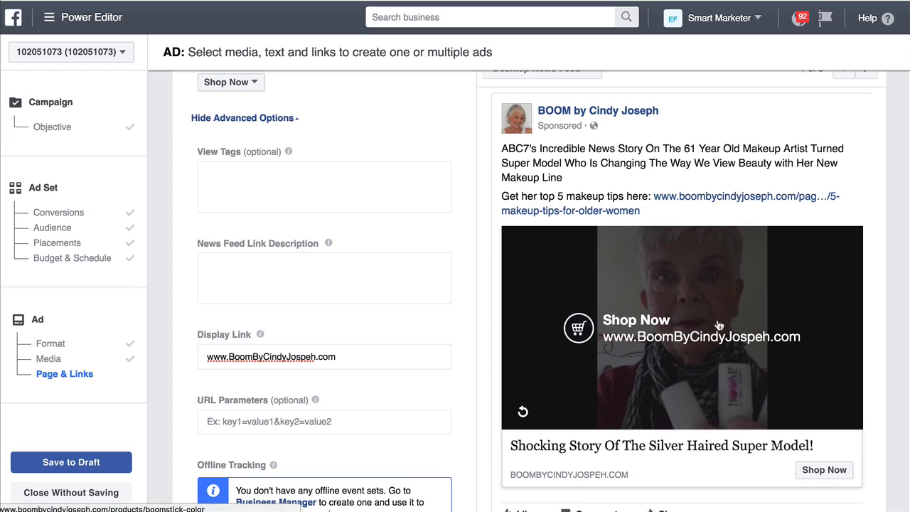
{"action": "scroll", "coordinate": [267, 219], "scroll_direction": "up", "scroll_amount": 1}
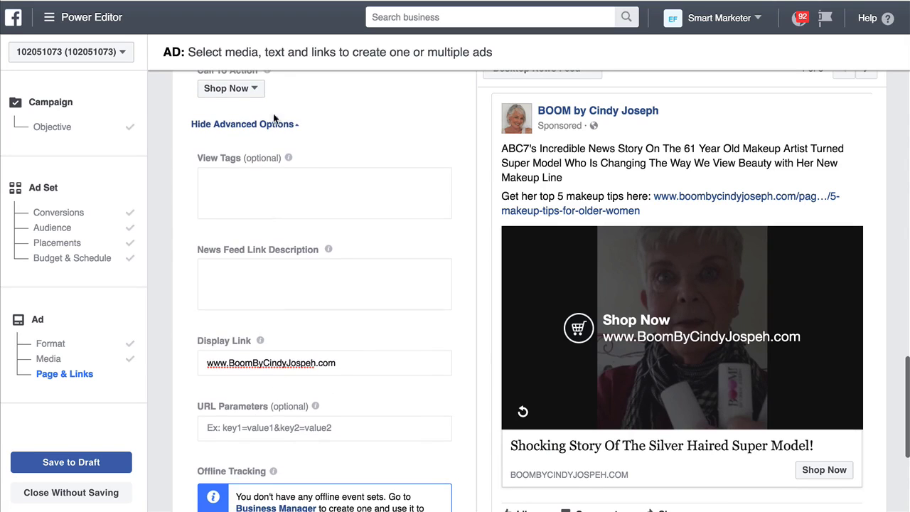
{"action": "scroll", "coordinate": [333, 302], "scroll_direction": "down", "scroll_amount": 3}
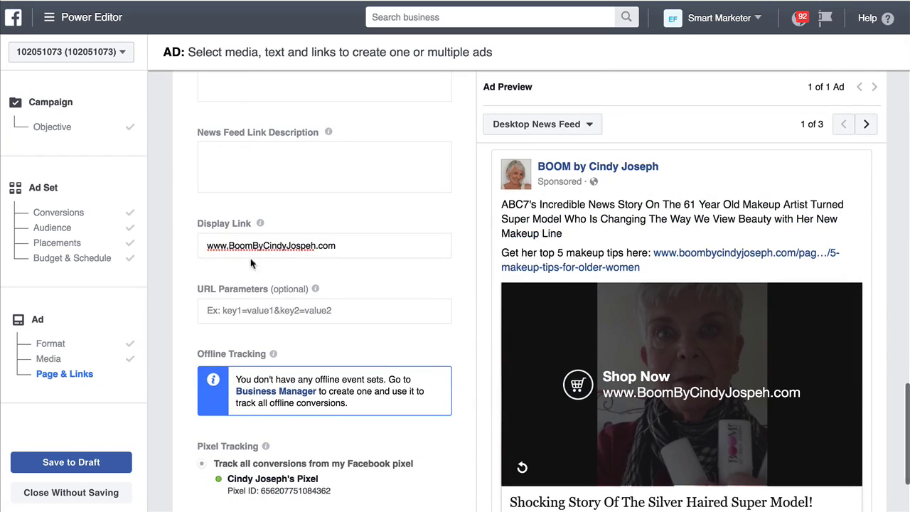
Open the order review, check the campaign, ad set and ad summary, and save everything to draft
{"action": "scroll", "coordinate": [250, 263], "scroll_direction": "down", "scroll_amount": 4}
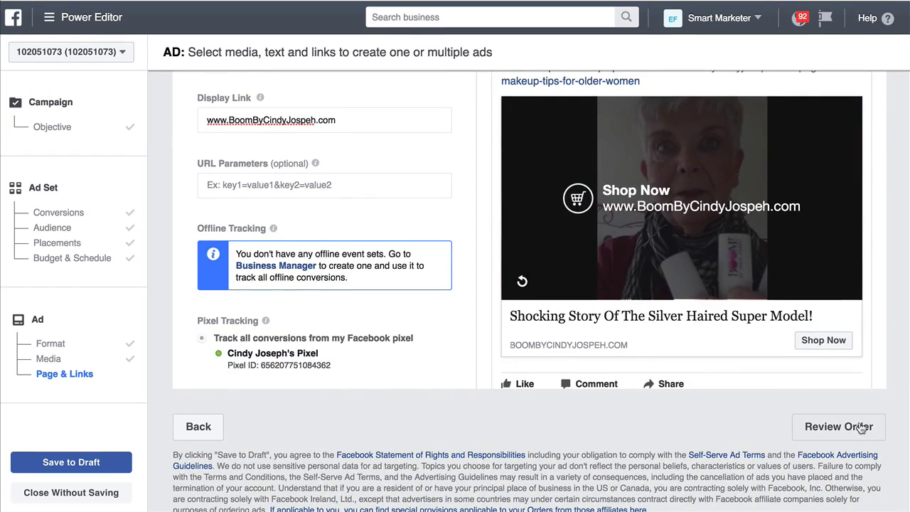
{"action": "left_click", "coordinate": [852, 427]}
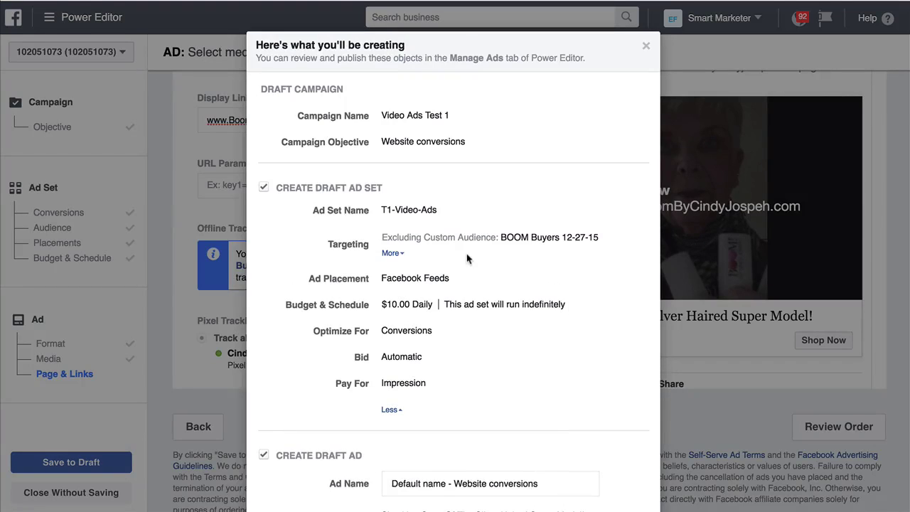
{"action": "scroll", "coordinate": [457, 221], "scroll_direction": "down", "scroll_amount": 1}
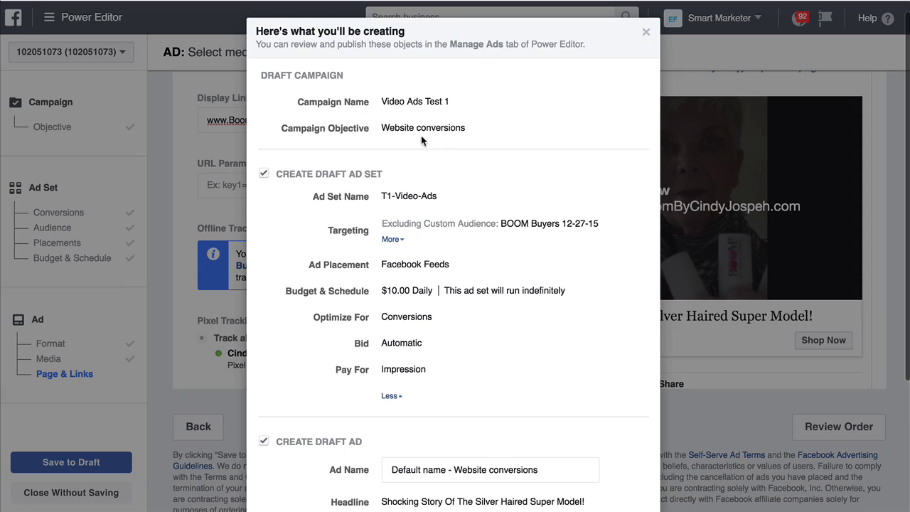
{"action": "scroll", "coordinate": [421, 138], "scroll_direction": "down", "scroll_amount": 3}
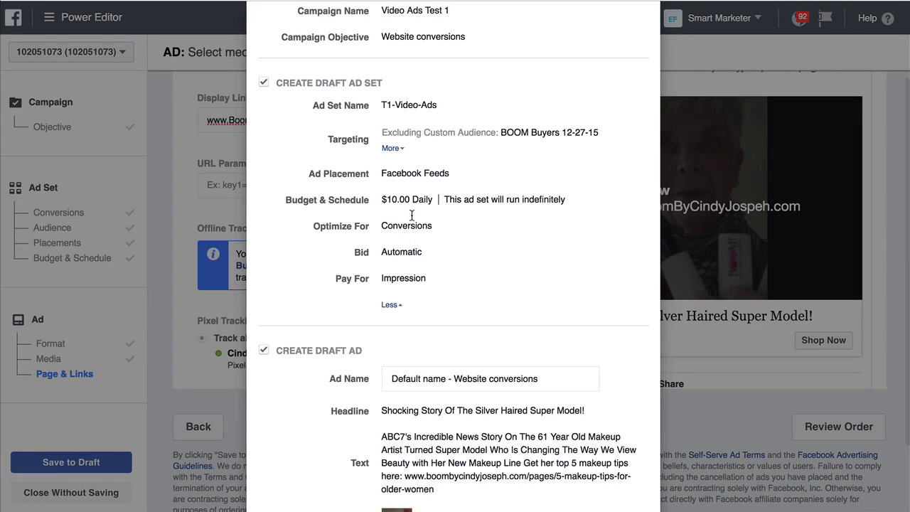
{"action": "scroll", "coordinate": [456, 214], "scroll_direction": "down", "scroll_amount": 3}
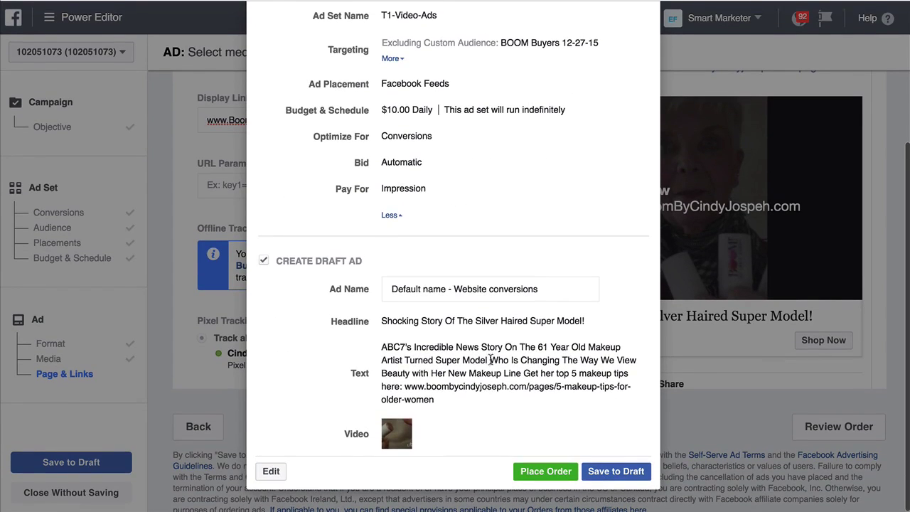
{"action": "left_click", "coordinate": [607, 471]}
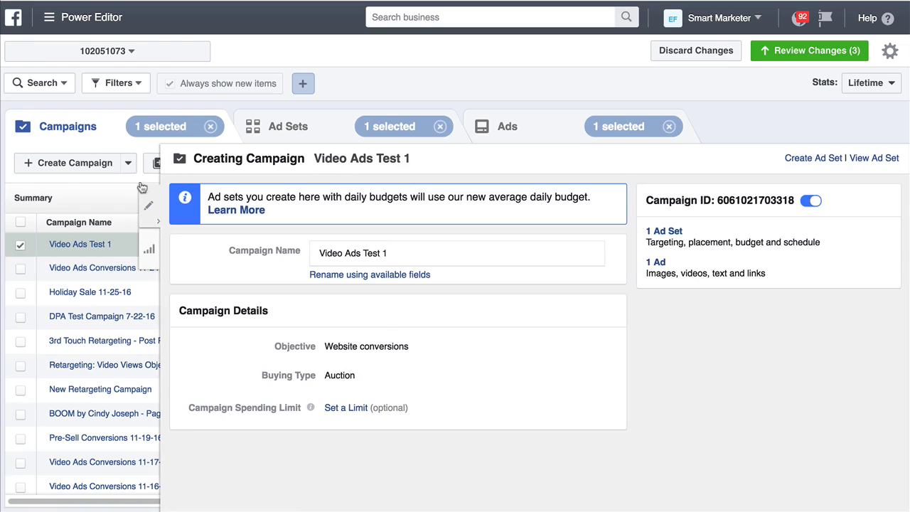
Look at the draft settings of the T1-Video-Ads ad set and its ad, returning to the ad set
{"action": "left_click", "coordinate": [368, 136]}
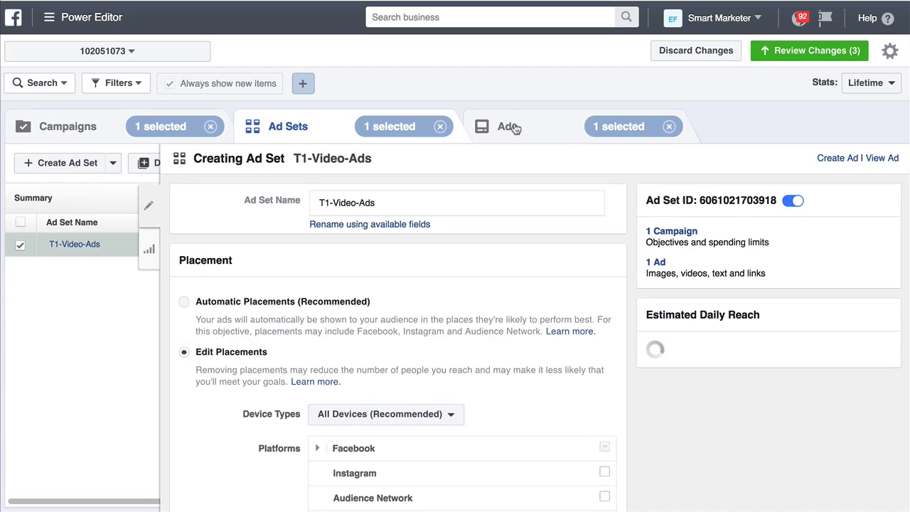
{"action": "left_click", "coordinate": [511, 126]}
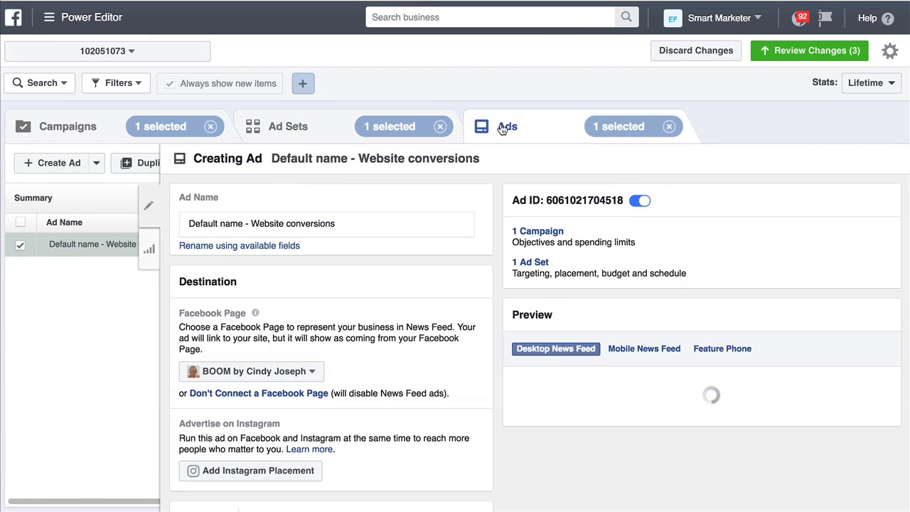
{"action": "left_click", "coordinate": [326, 130]}
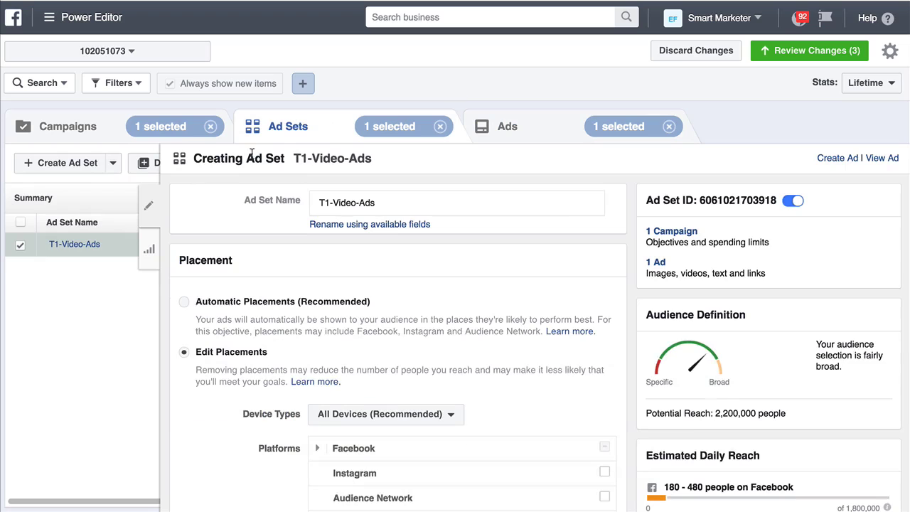
Collapse and reopen the editing views of the T1-Video-Ads ad set and the Video Ads Test 1 campaign, leaving them collapsed
{"action": "left_click", "coordinate": [151, 209]}
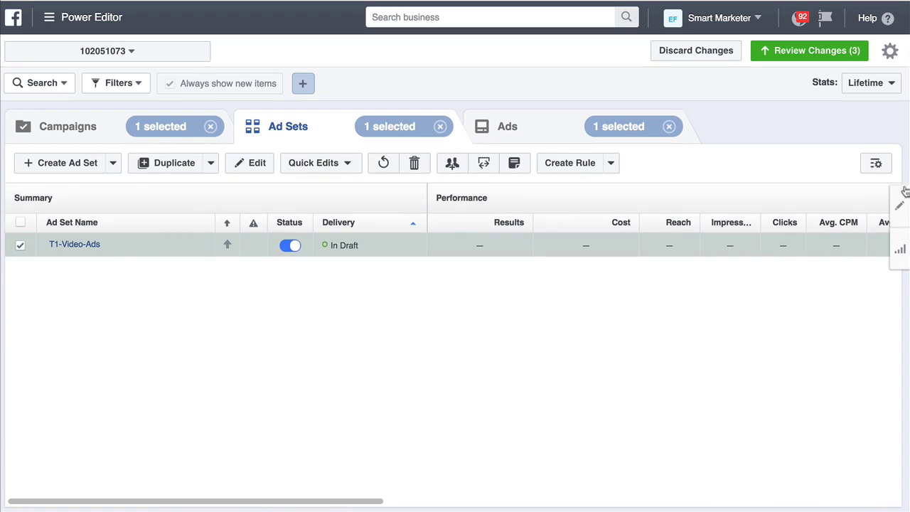
{"action": "left_click", "coordinate": [899, 206]}
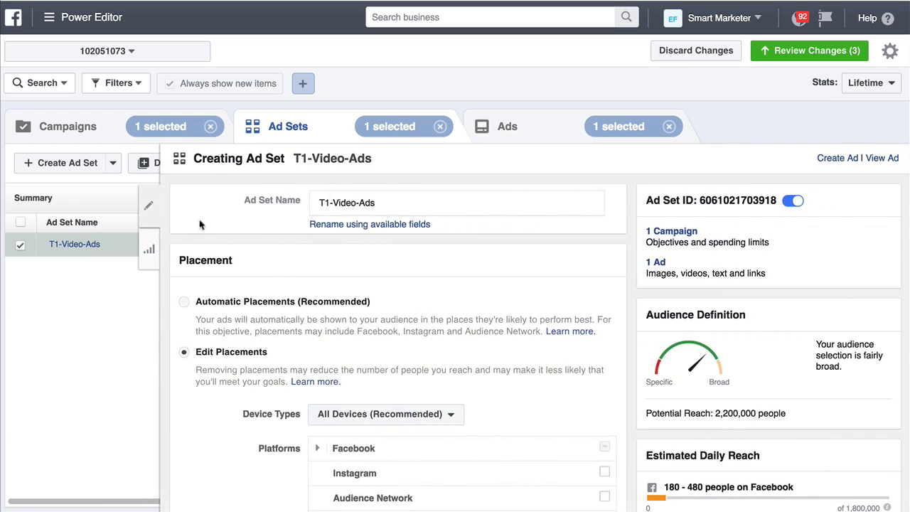
{"action": "left_click", "coordinate": [151, 208]}
{"action": "left_click", "coordinate": [141, 139]}
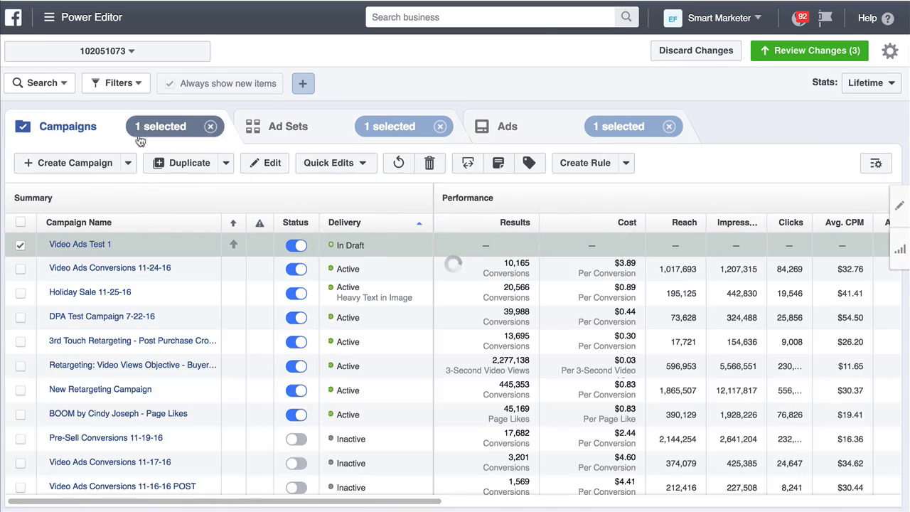
{"action": "left_click", "coordinate": [898, 212]}
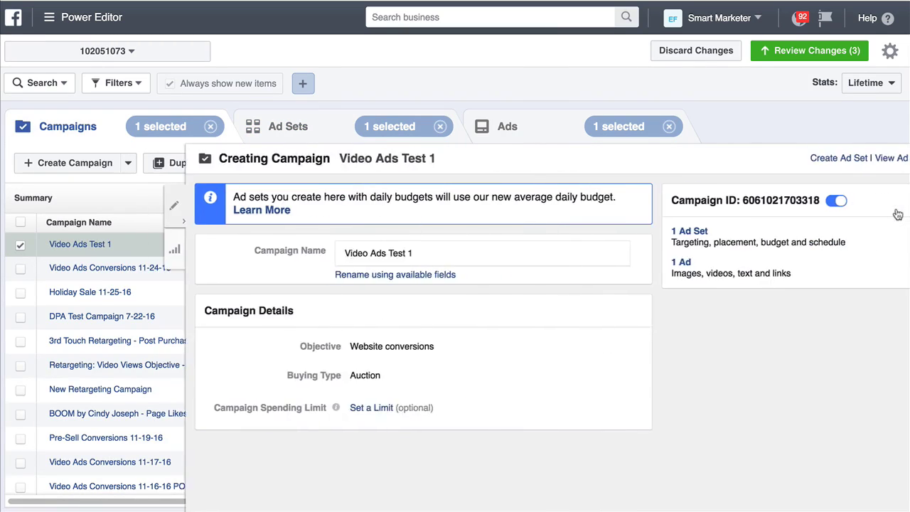
{"action": "left_click", "coordinate": [150, 206]}
Duplicate the T1-Video-Ads ad set once, keeping the same campaign and activating the new items
{"action": "left_click", "coordinate": [320, 126]}
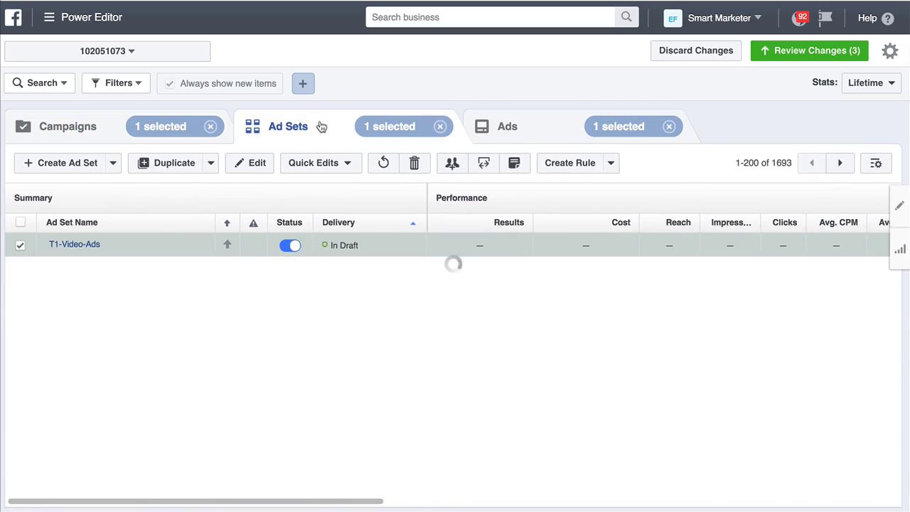
{"action": "left_click", "coordinate": [20, 245]}
{"action": "left_click", "coordinate": [19, 245]}
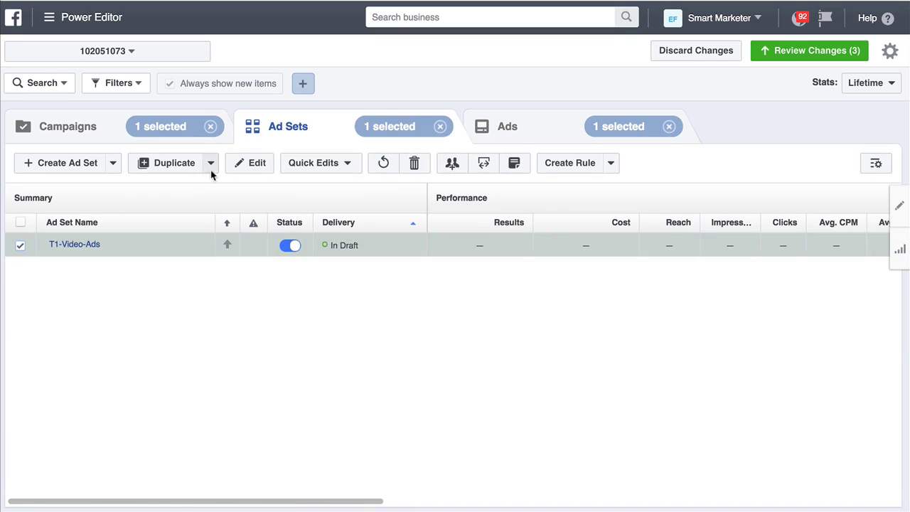
{"action": "left_click", "coordinate": [173, 169]}
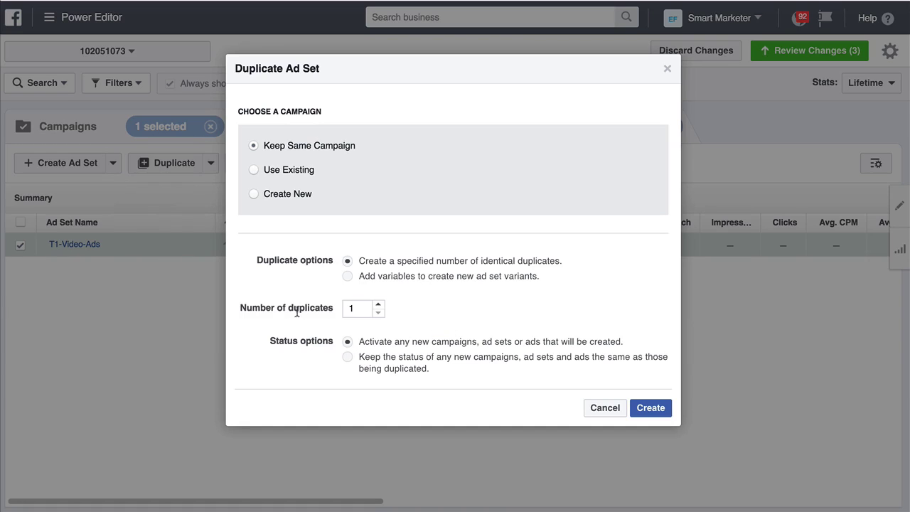
{"action": "left_click", "coordinate": [640, 415]}
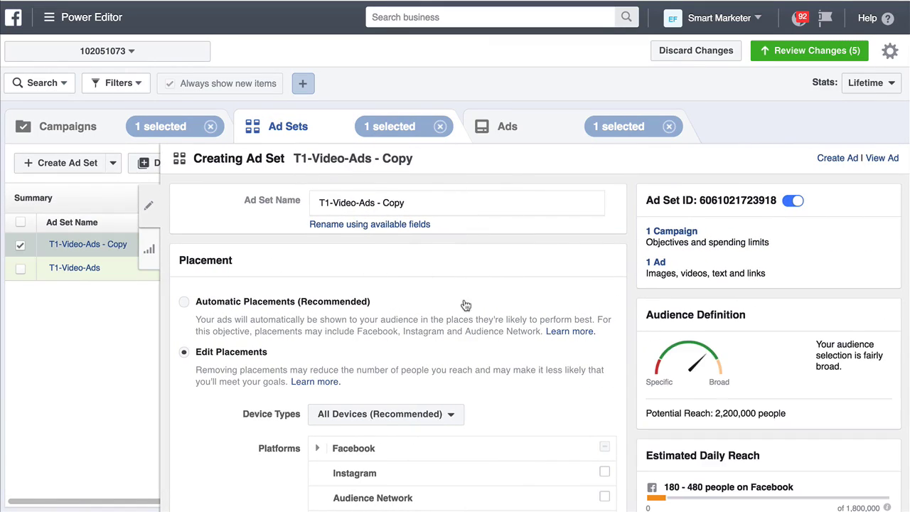
Rename the duplicated ad set as T2-Video-Ads
{"action": "scroll", "coordinate": [466, 305], "scroll_direction": "down", "scroll_amount": 5}
{"action": "scroll", "coordinate": [398, 270], "scroll_direction": "up", "scroll_amount": 5}
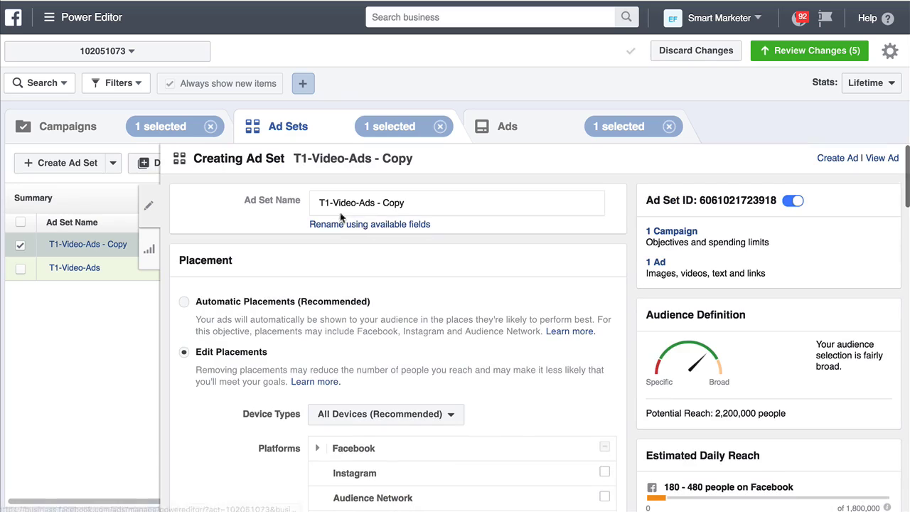
{"action": "double_click", "coordinate": [393, 204]}
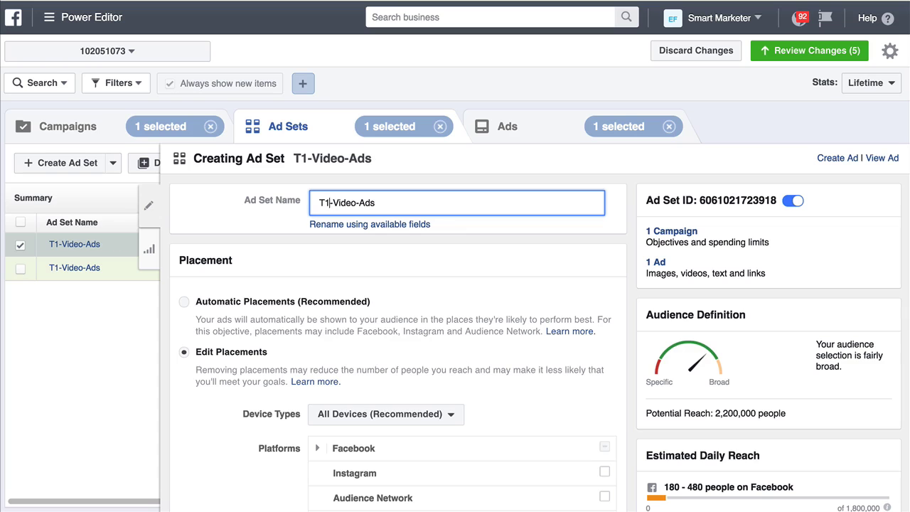
{"action": "key", "text": "BackSpace"}
{"action": "key", "text": "BackSpace"}
{"action": "type", "text": "2"}
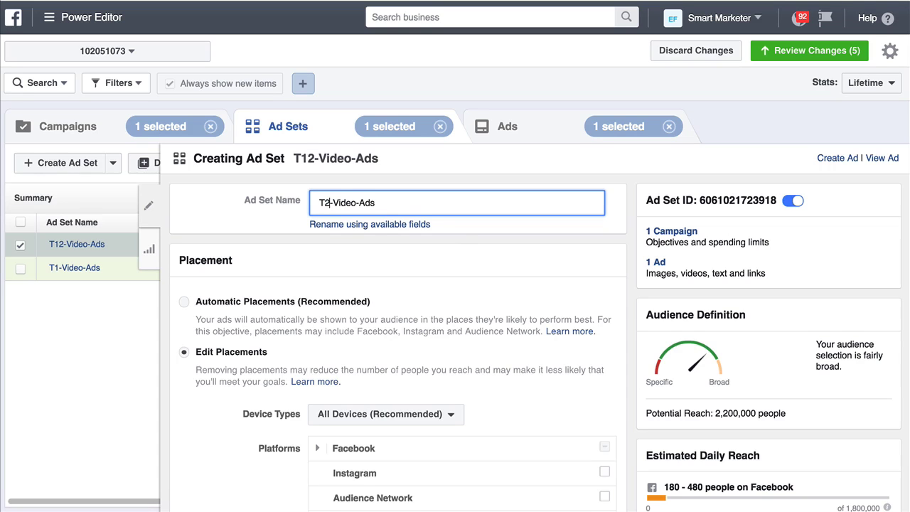
Set the audience of T2-Video-Ads to the saved target audience T2-M-New-York-California-29+-Drag-Racing-2
{"action": "scroll", "coordinate": [465, 263], "scroll_direction": "down", "scroll_amount": 5}
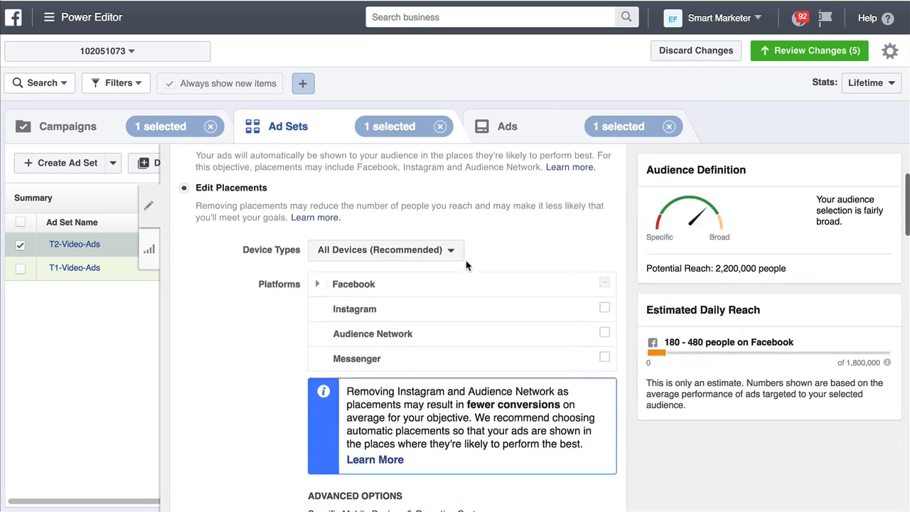
{"action": "scroll", "coordinate": [371, 263], "scroll_direction": "down", "scroll_amount": 1}
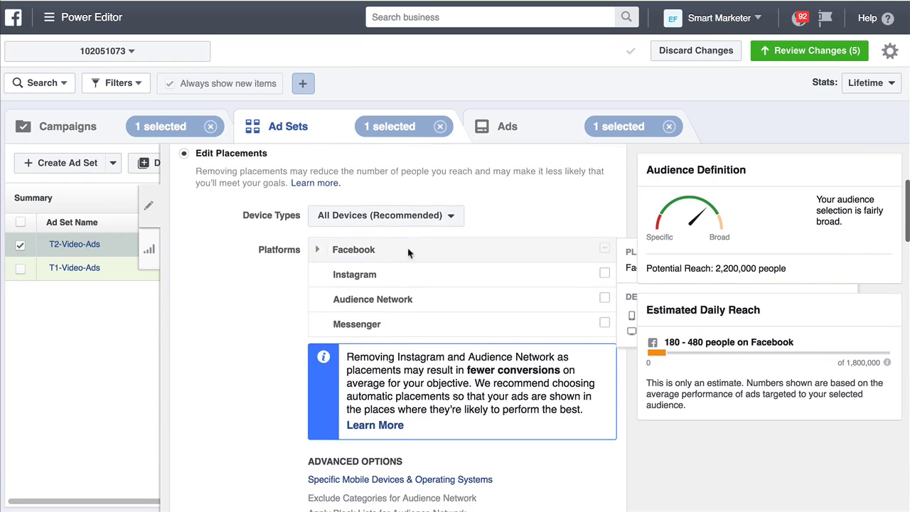
{"action": "scroll", "coordinate": [341, 266], "scroll_direction": "down", "scroll_amount": 9}
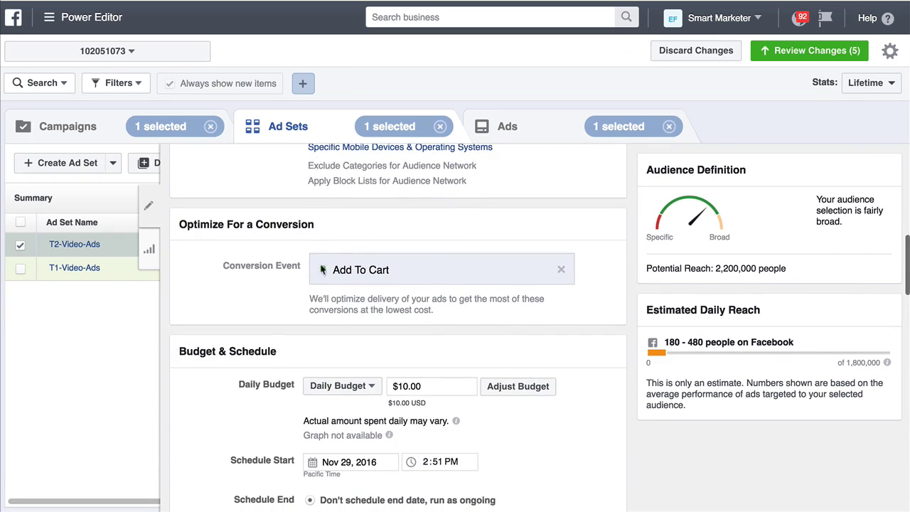
{"action": "scroll", "coordinate": [322, 300], "scroll_direction": "down", "scroll_amount": 9}
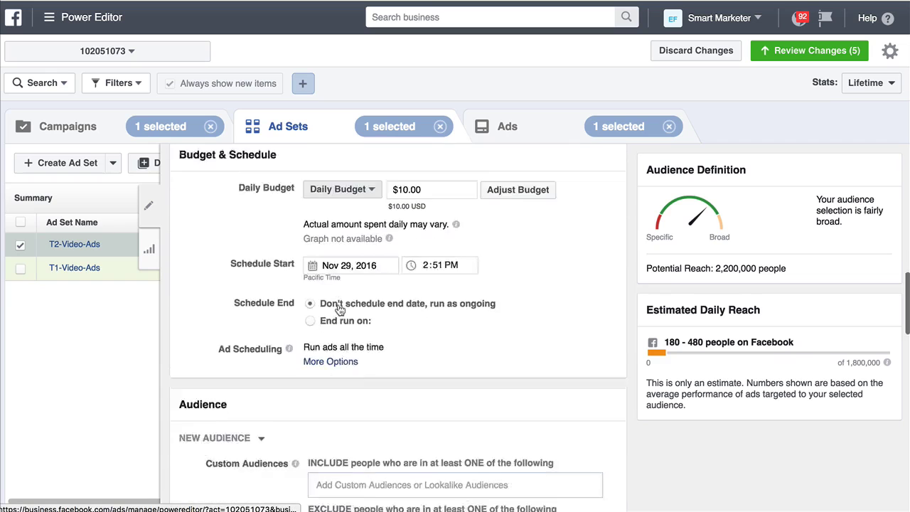
{"action": "scroll", "coordinate": [340, 310], "scroll_direction": "down", "scroll_amount": 2}
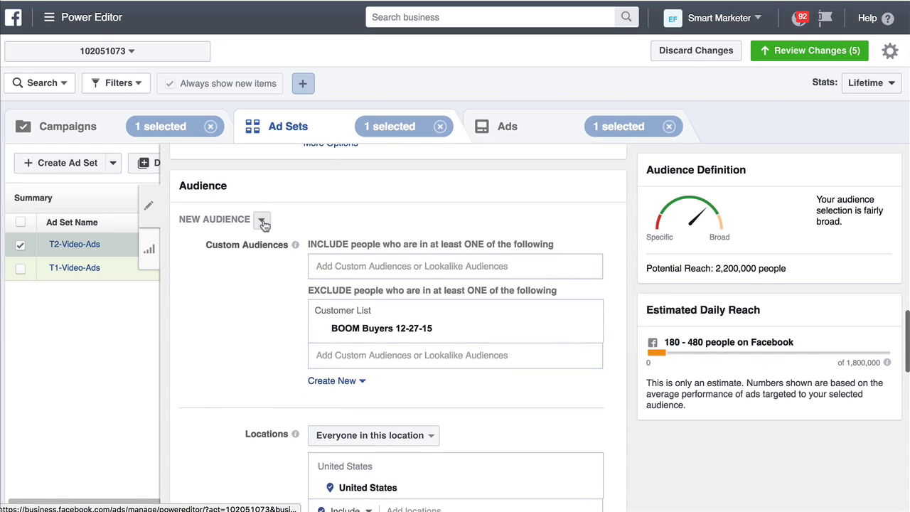
{"action": "left_click", "coordinate": [270, 223]}
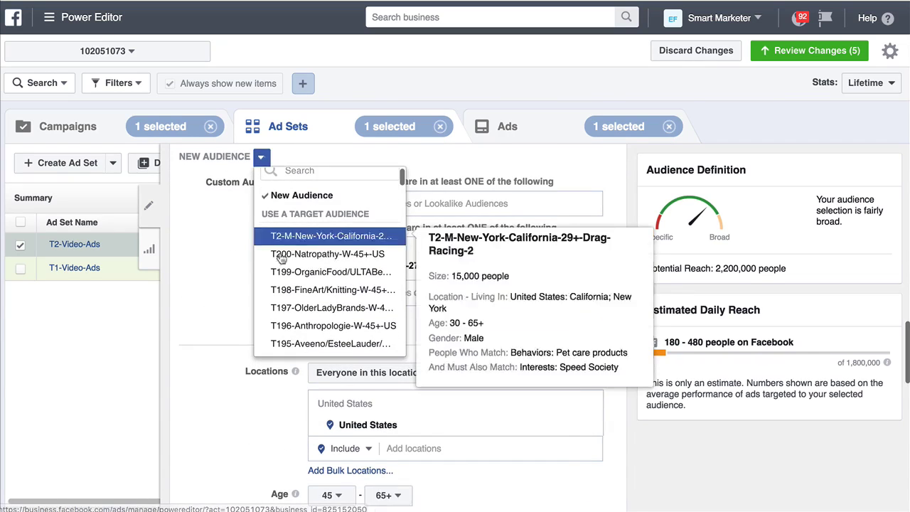
{"action": "left_click", "coordinate": [232, 248]}
{"action": "scroll", "coordinate": [260, 279], "scroll_direction": "up", "scroll_amount": 3}
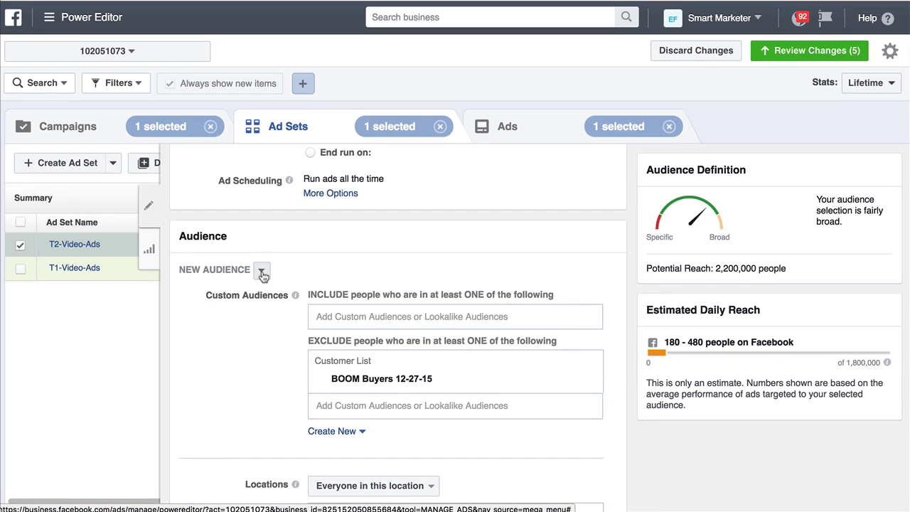
{"action": "left_click", "coordinate": [263, 273]}
{"action": "left_click", "coordinate": [264, 280]}
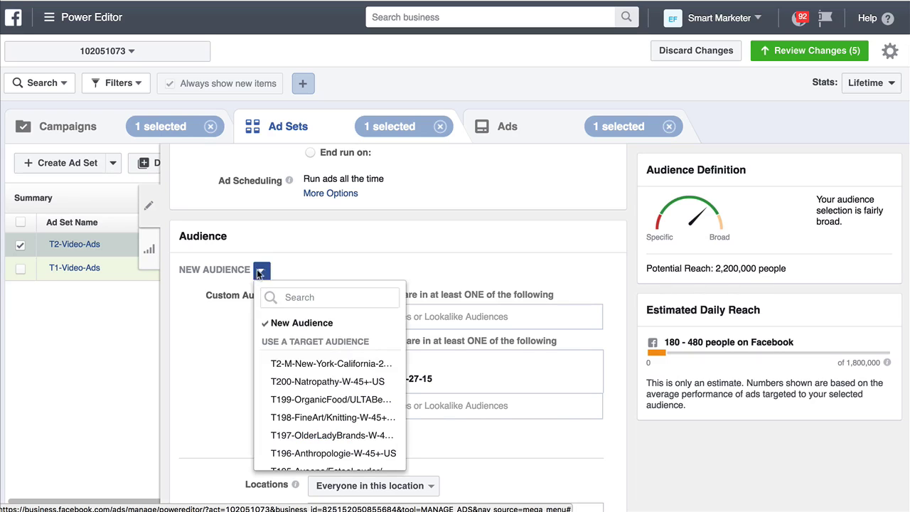
{"action": "left_click", "coordinate": [306, 308]}
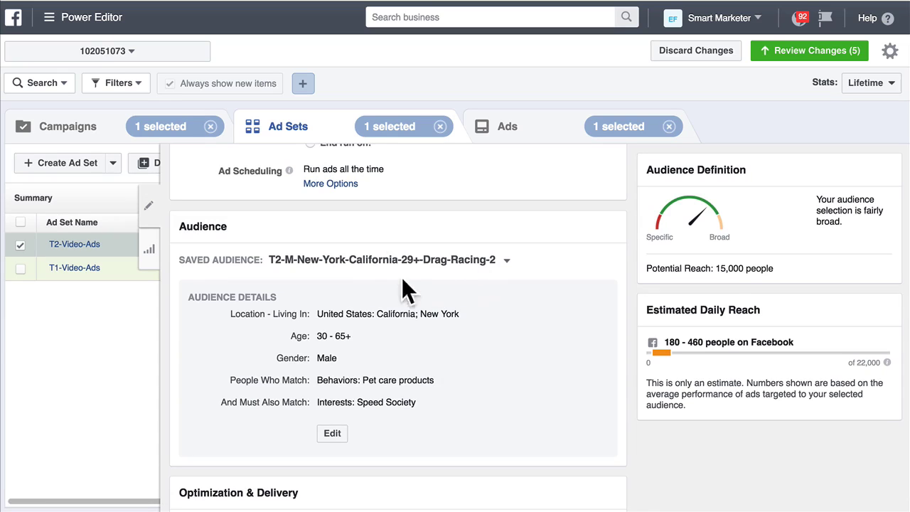
Look over the remaining T2-Video-Ads settings, close its editor, and view the list of draft ads
{"action": "scroll", "coordinate": [583, 346], "scroll_direction": "down", "scroll_amount": 10}
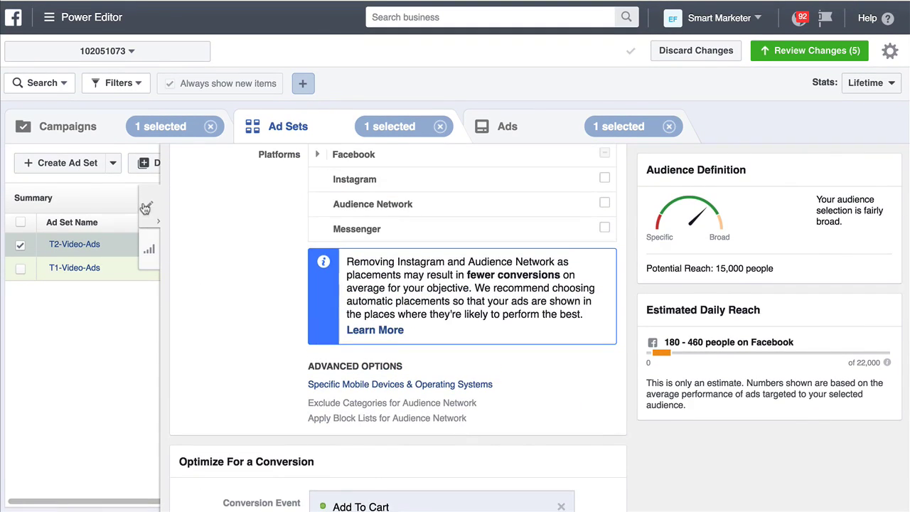
{"action": "left_click", "coordinate": [147, 206]}
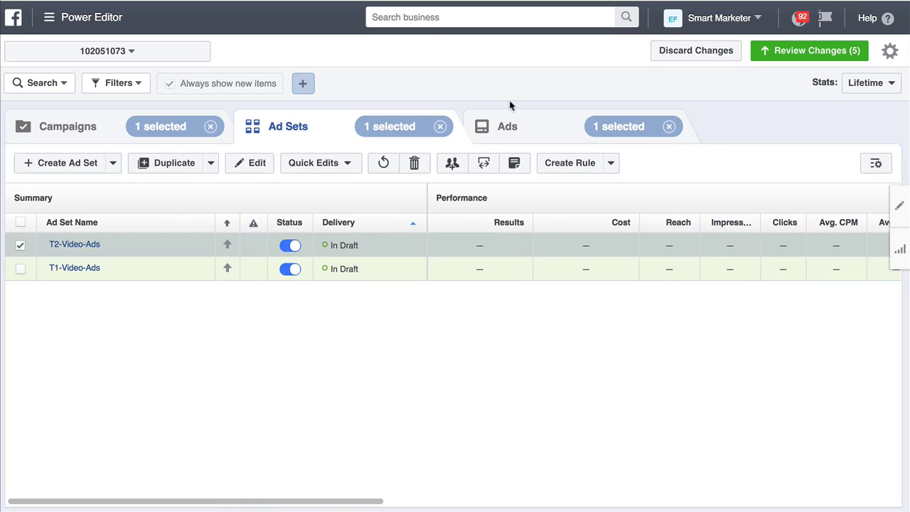
{"action": "left_click", "coordinate": [532, 131]}
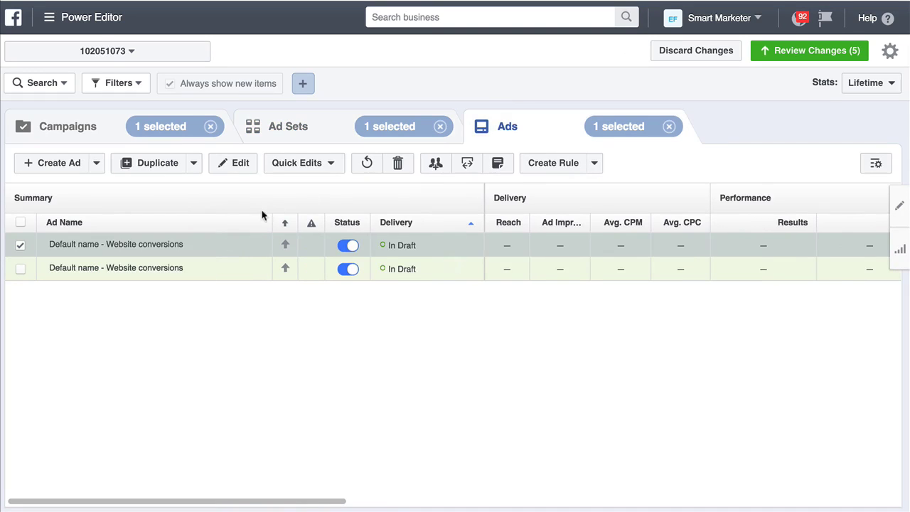
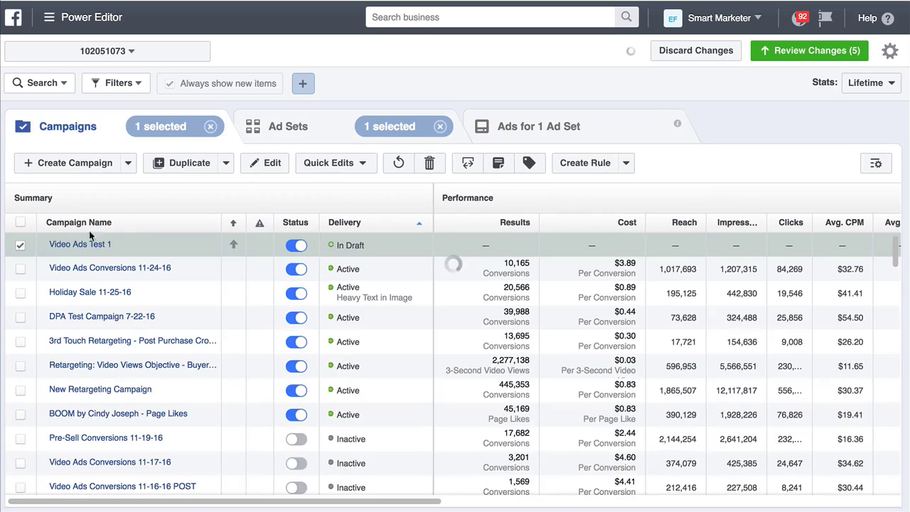
Make T1-Video-Ads the only selected ad set and list its ads
{"action": "left_click", "coordinate": [295, 129]}
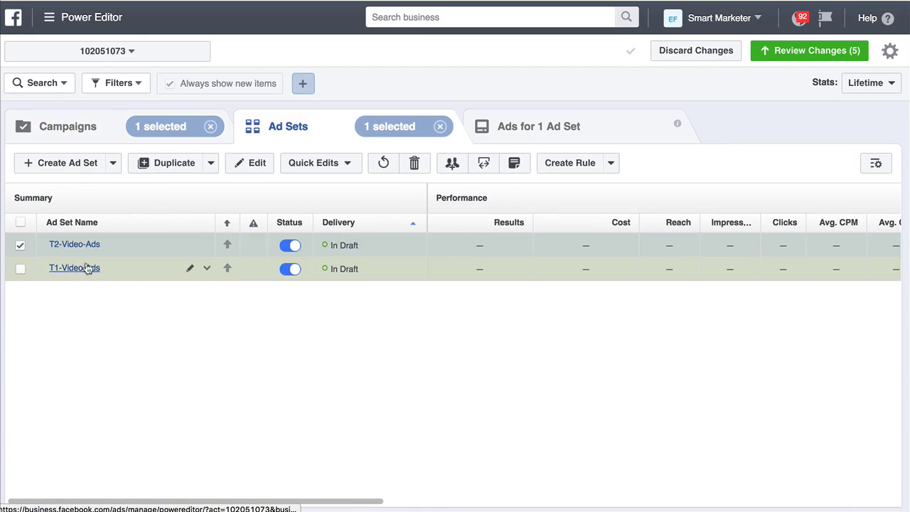
{"action": "left_click", "coordinate": [20, 268]}
{"action": "left_click", "coordinate": [20, 246]}
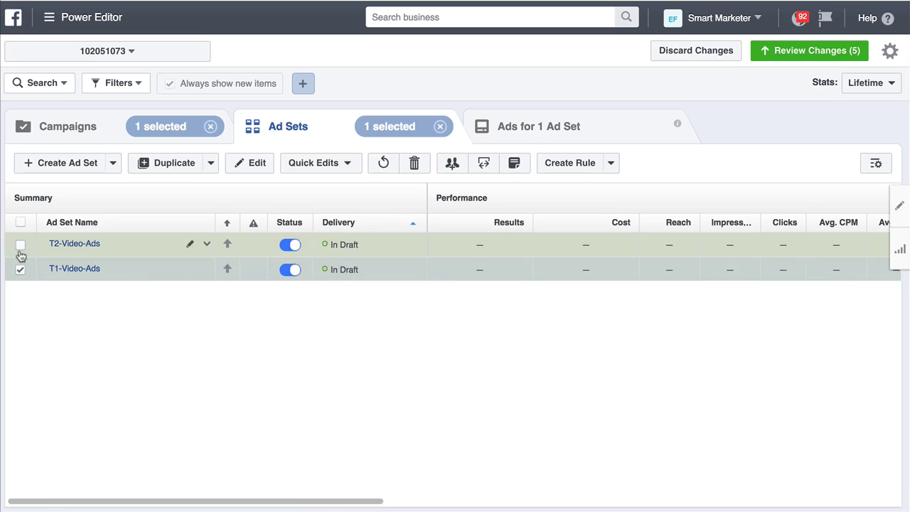
{"action": "left_click", "coordinate": [575, 140]}
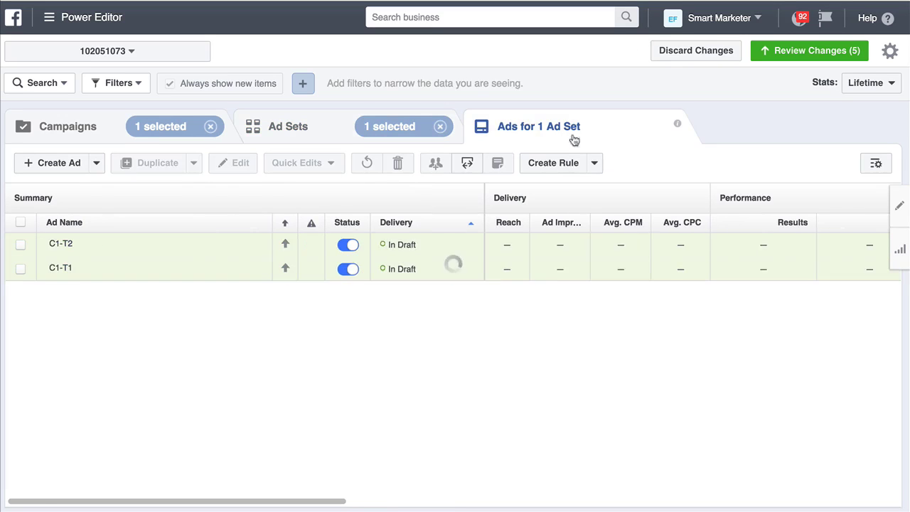
Review the C1-T1 ad's page, video, captions and preview in its editor, close the editor, and deselect the ad
{"action": "left_click", "coordinate": [20, 268]}
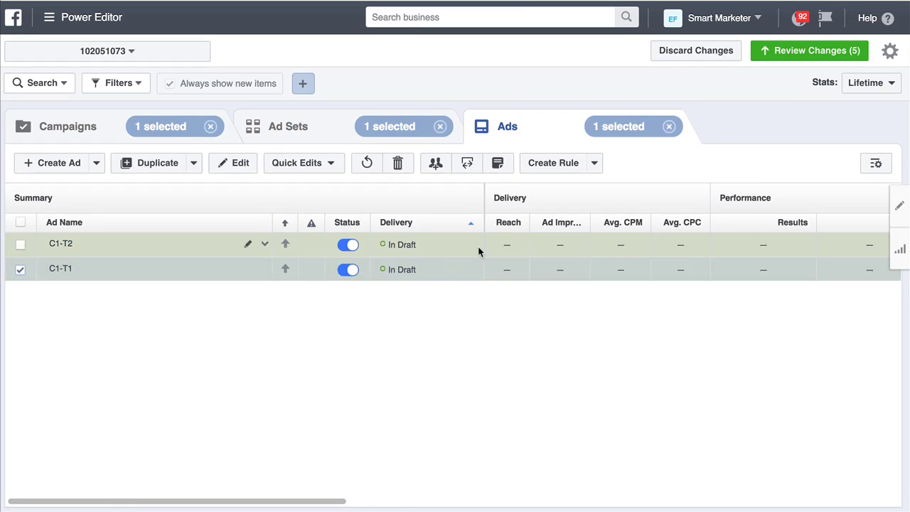
{"action": "left_click", "coordinate": [879, 204]}
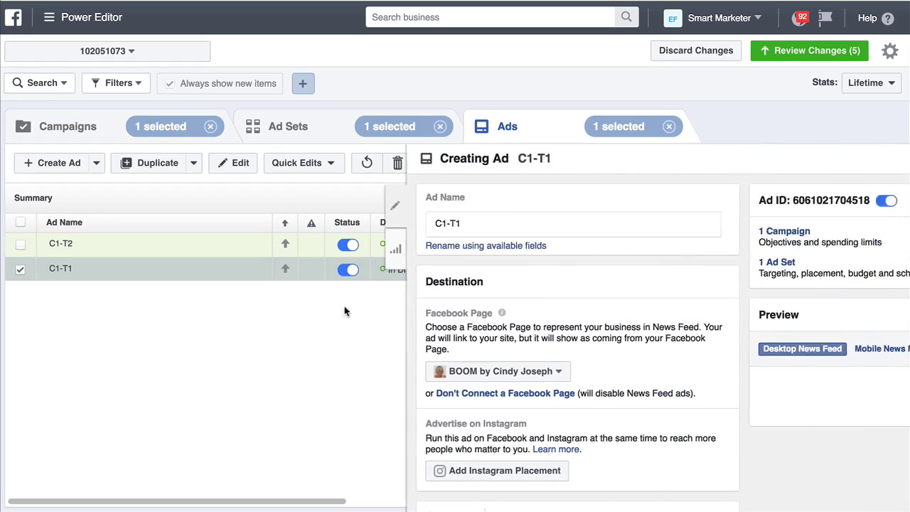
{"action": "scroll", "coordinate": [289, 316], "scroll_direction": "down", "scroll_amount": 1}
{"action": "scroll", "coordinate": [289, 316], "scroll_direction": "down", "scroll_amount": 6}
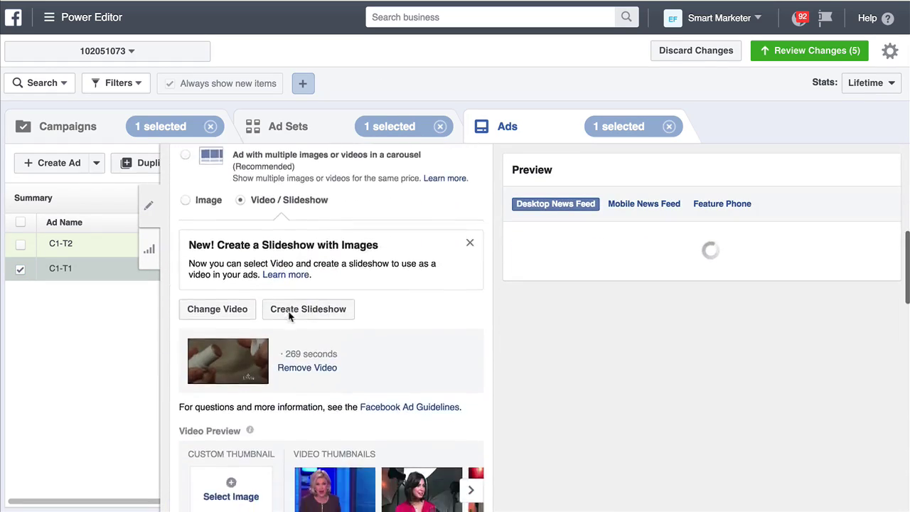
{"action": "scroll", "coordinate": [218, 223], "scroll_direction": "up", "scroll_amount": 4}
{"action": "scroll", "coordinate": [219, 223], "scroll_direction": "down", "scroll_amount": 5}
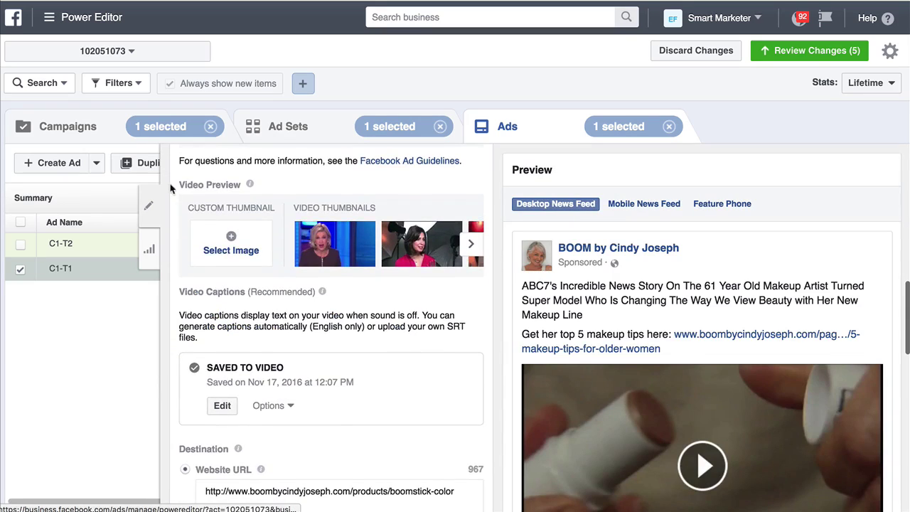
{"action": "left_click", "coordinate": [149, 205]}
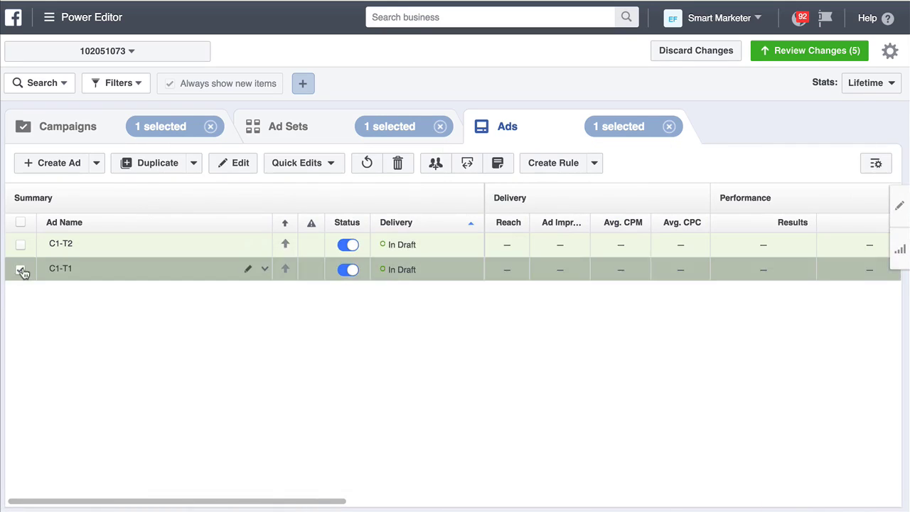
{"action": "left_click", "coordinate": [21, 269]}
Select only the T2-Video-Ads ad set and review its placements, schedule and saved audience in the editor, closing it when done
{"action": "left_click", "coordinate": [294, 135]}
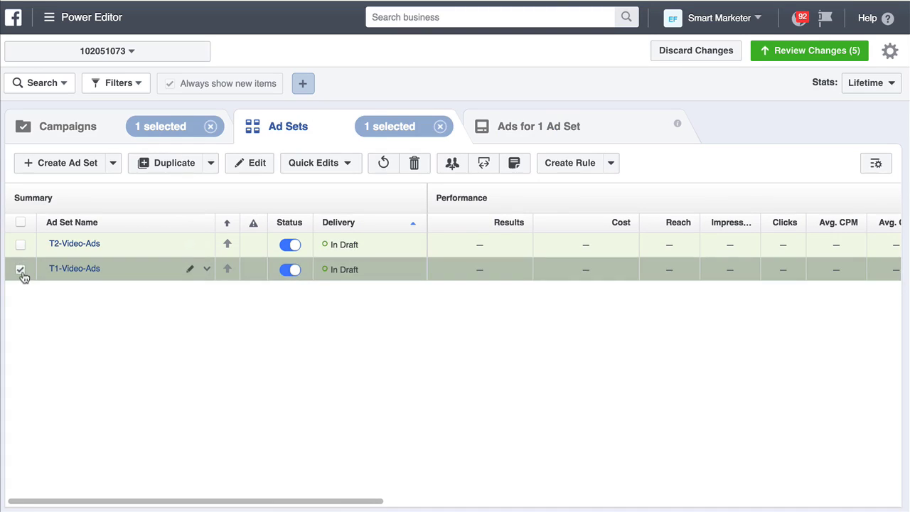
{"action": "left_click", "coordinate": [20, 270]}
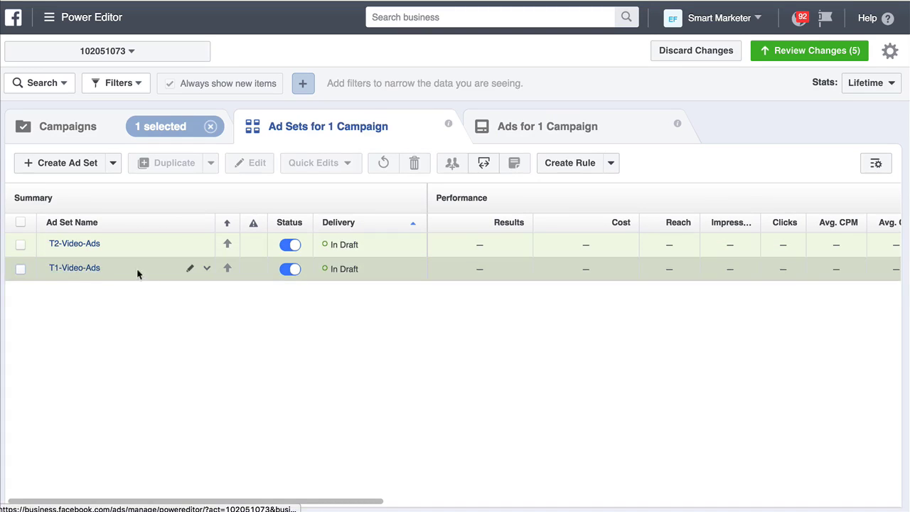
{"action": "left_click", "coordinate": [21, 246]}
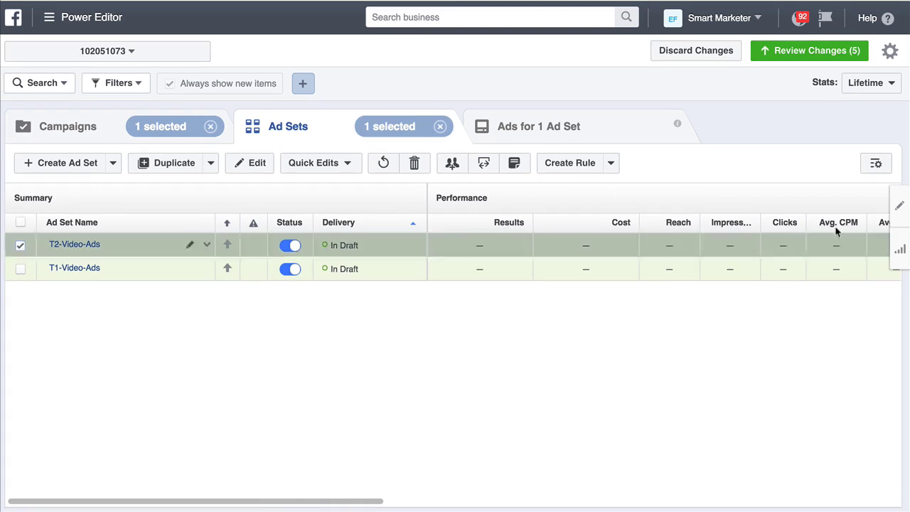
{"action": "left_click", "coordinate": [897, 211]}
{"action": "scroll", "coordinate": [361, 299], "scroll_direction": "down", "scroll_amount": 8}
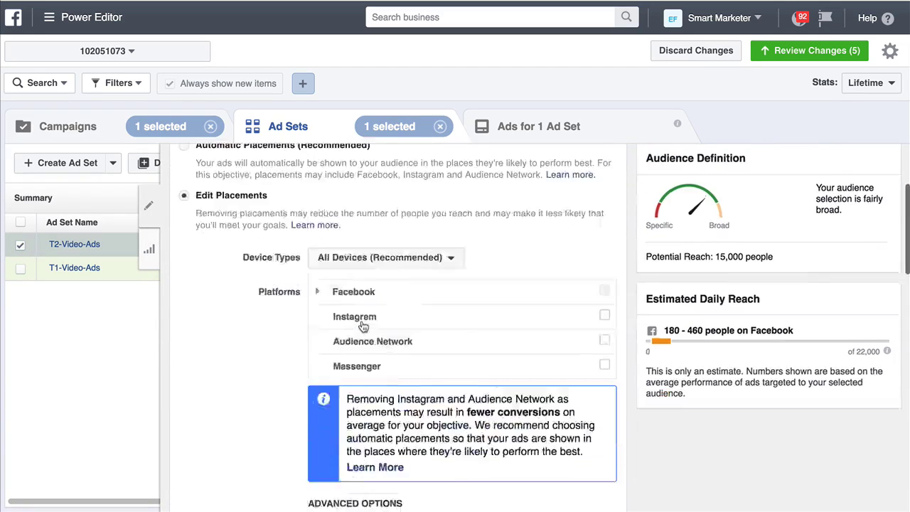
{"action": "scroll", "coordinate": [359, 327], "scroll_direction": "down", "scroll_amount": 6}
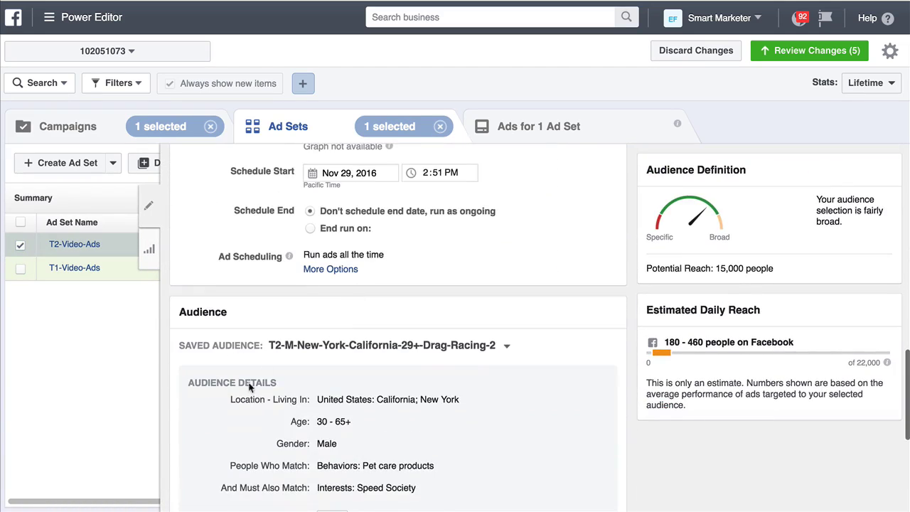
{"action": "scroll", "coordinate": [262, 391], "scroll_direction": "down", "scroll_amount": 3}
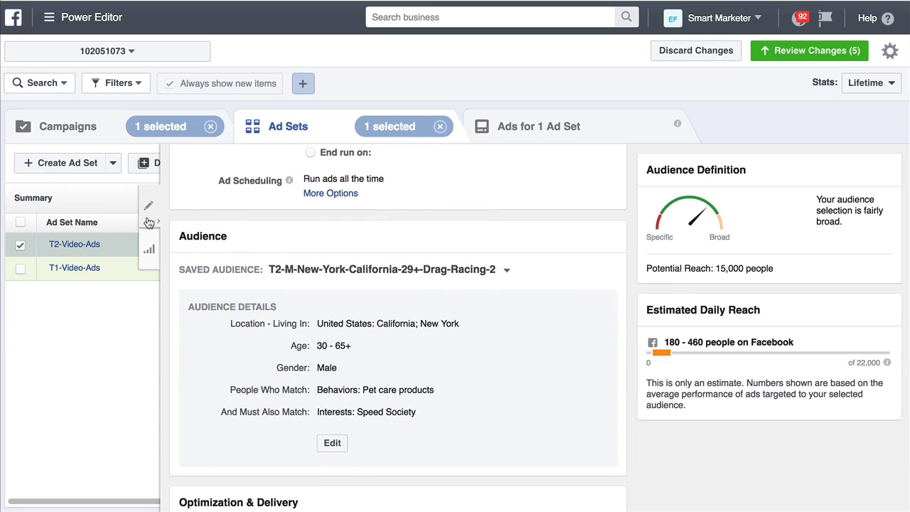
{"action": "scroll", "coordinate": [348, 284], "scroll_direction": "up", "scroll_amount": 3}
{"action": "scroll", "coordinate": [398, 234], "scroll_direction": "down", "scroll_amount": 1}
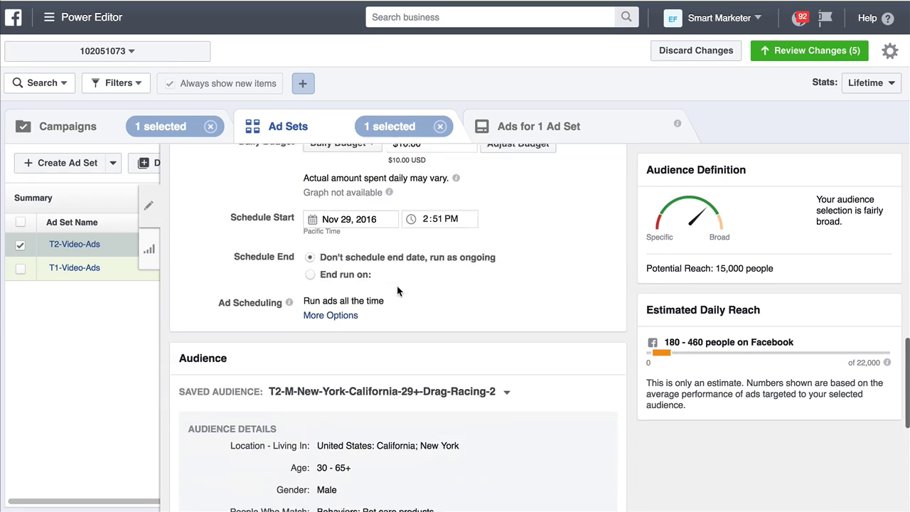
{"action": "left_click", "coordinate": [147, 206]}
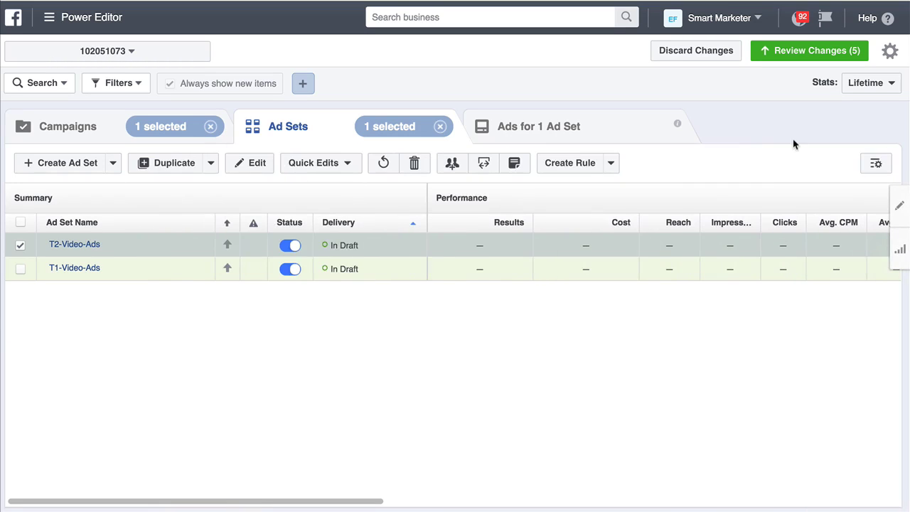
Review the C1-T2 ad's name, destination, text, headline, call to action, tracking and preview, close its editor, and deselect the ad
{"action": "left_click", "coordinate": [538, 126]}
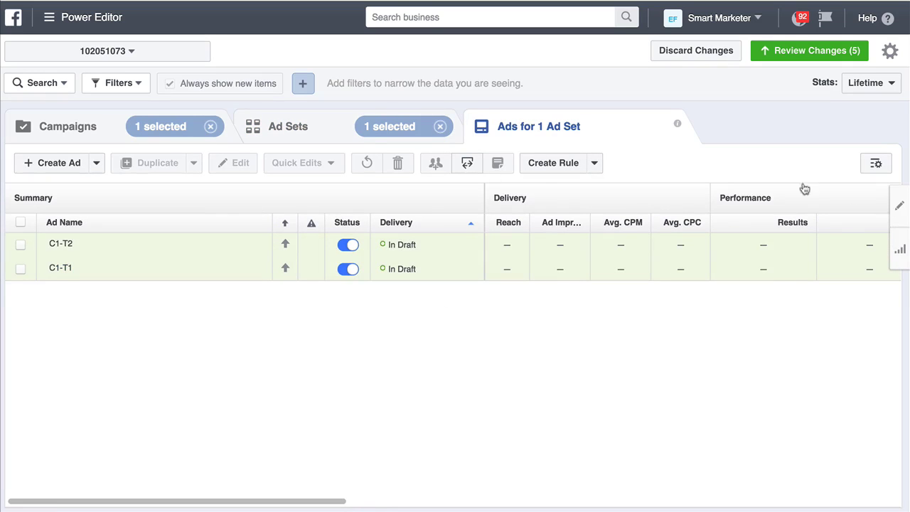
{"action": "left_click", "coordinate": [21, 244]}
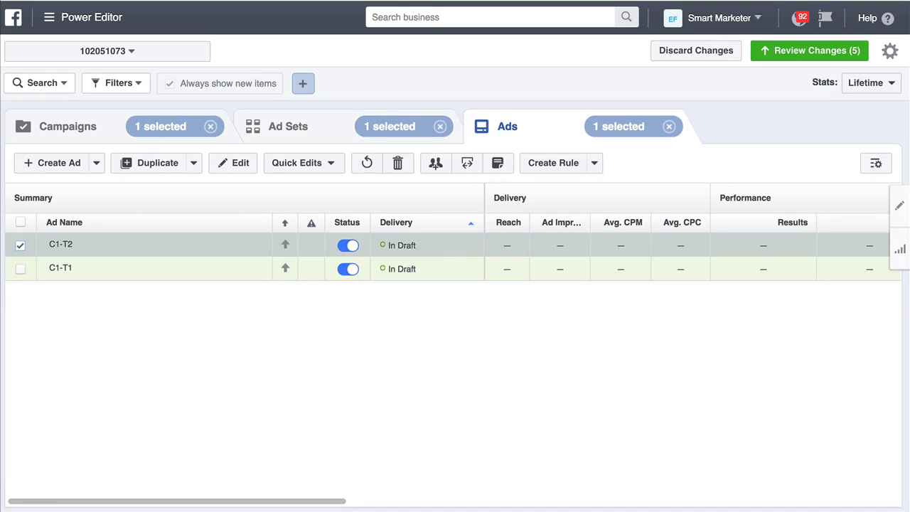
{"action": "left_click", "coordinate": [898, 205]}
{"action": "scroll", "coordinate": [396, 367], "scroll_direction": "down", "scroll_amount": 3}
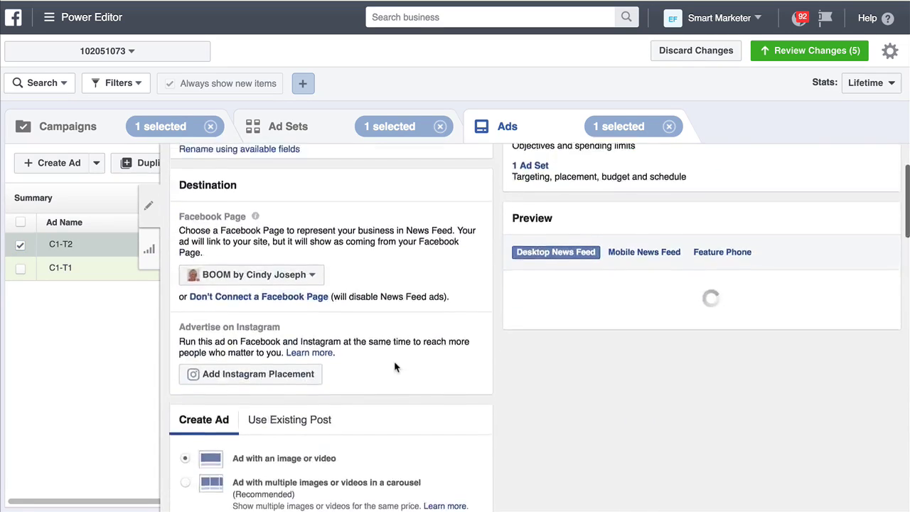
{"action": "scroll", "coordinate": [396, 367], "scroll_direction": "down", "scroll_amount": 12}
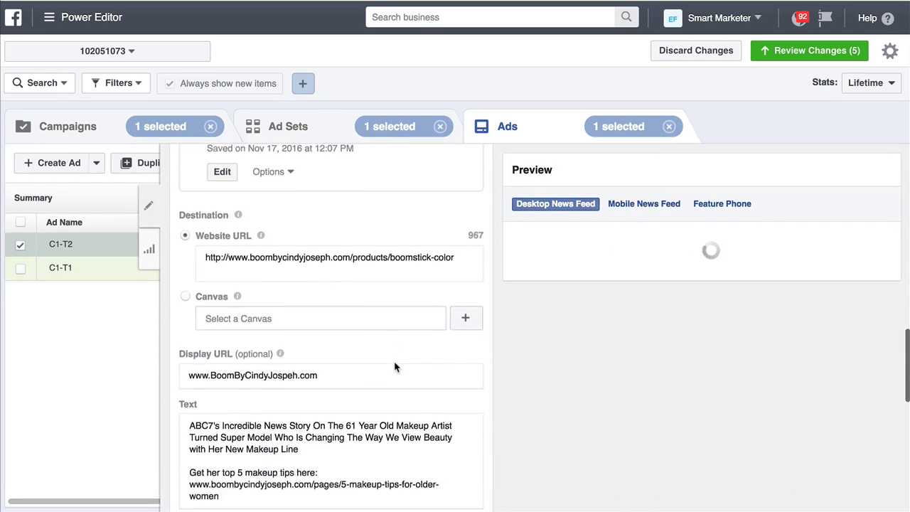
{"action": "scroll", "coordinate": [396, 368], "scroll_direction": "down", "scroll_amount": 6}
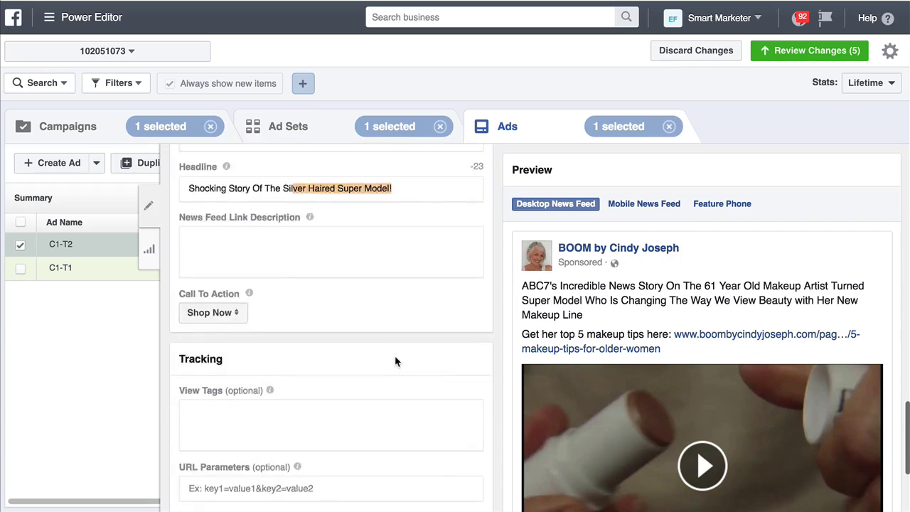
{"action": "scroll", "coordinate": [392, 365], "scroll_direction": "down", "scroll_amount": 3}
{"action": "scroll", "coordinate": [355, 334], "scroll_direction": "up", "scroll_amount": 20}
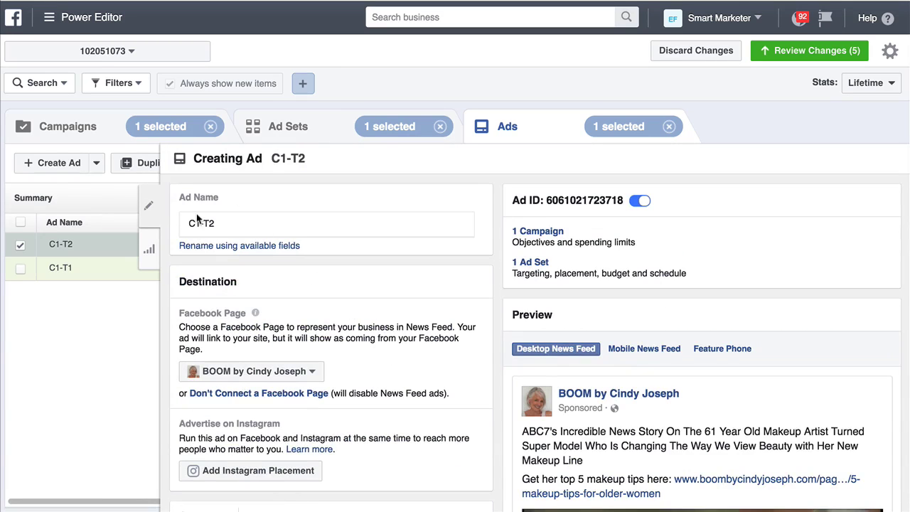
{"action": "left_click_drag", "start_coordinate": [198, 220], "coordinate": [183, 224]}
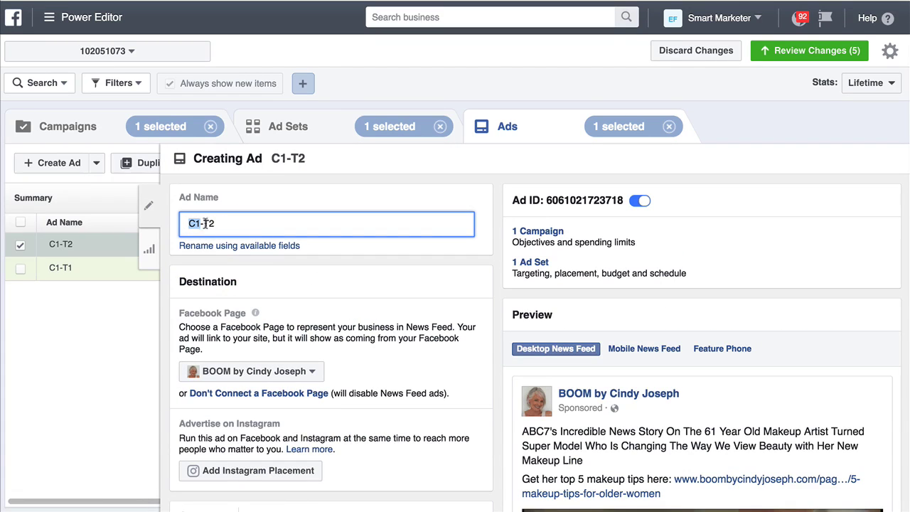
{"action": "left_click", "coordinate": [205, 223]}
{"action": "left_click", "coordinate": [148, 208]}
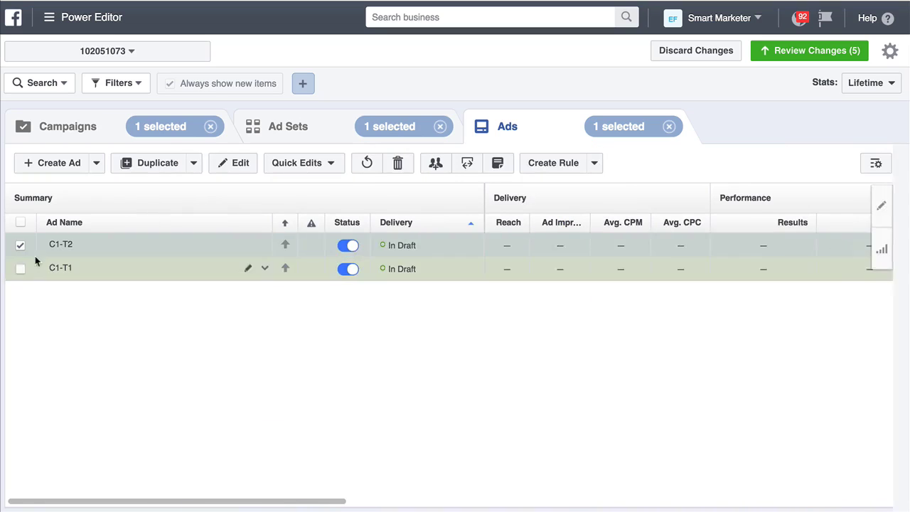
{"action": "left_click", "coordinate": [21, 245]}
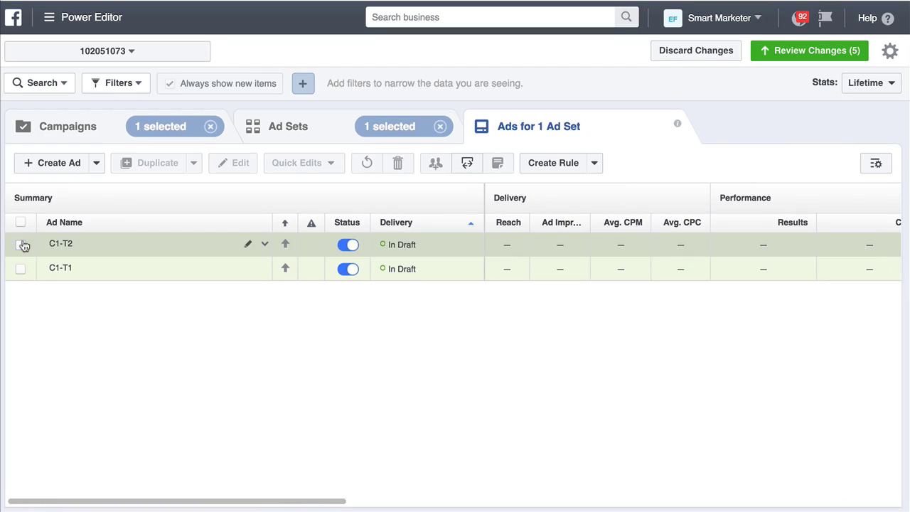